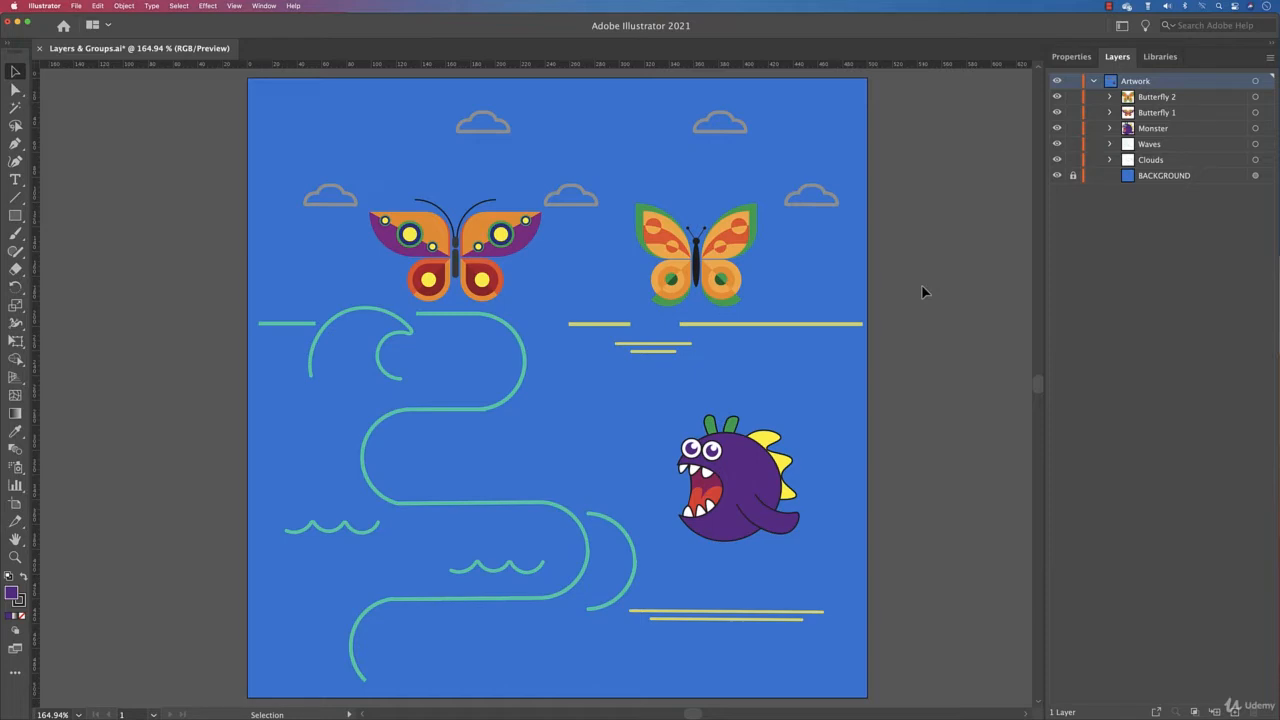
Inspect the contents of the Monster group, then collapse it and the Artwork layer.
left_click(1109, 128)
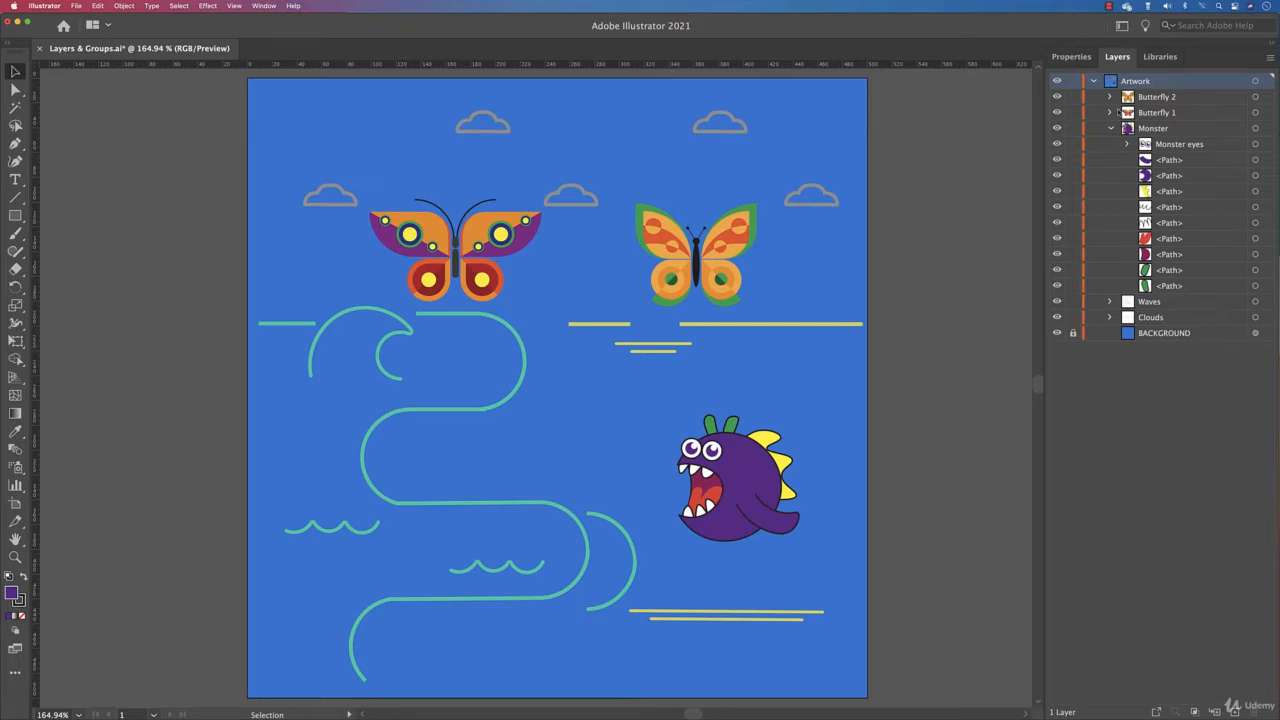
left_click(1110, 128)
left_click(1094, 81)
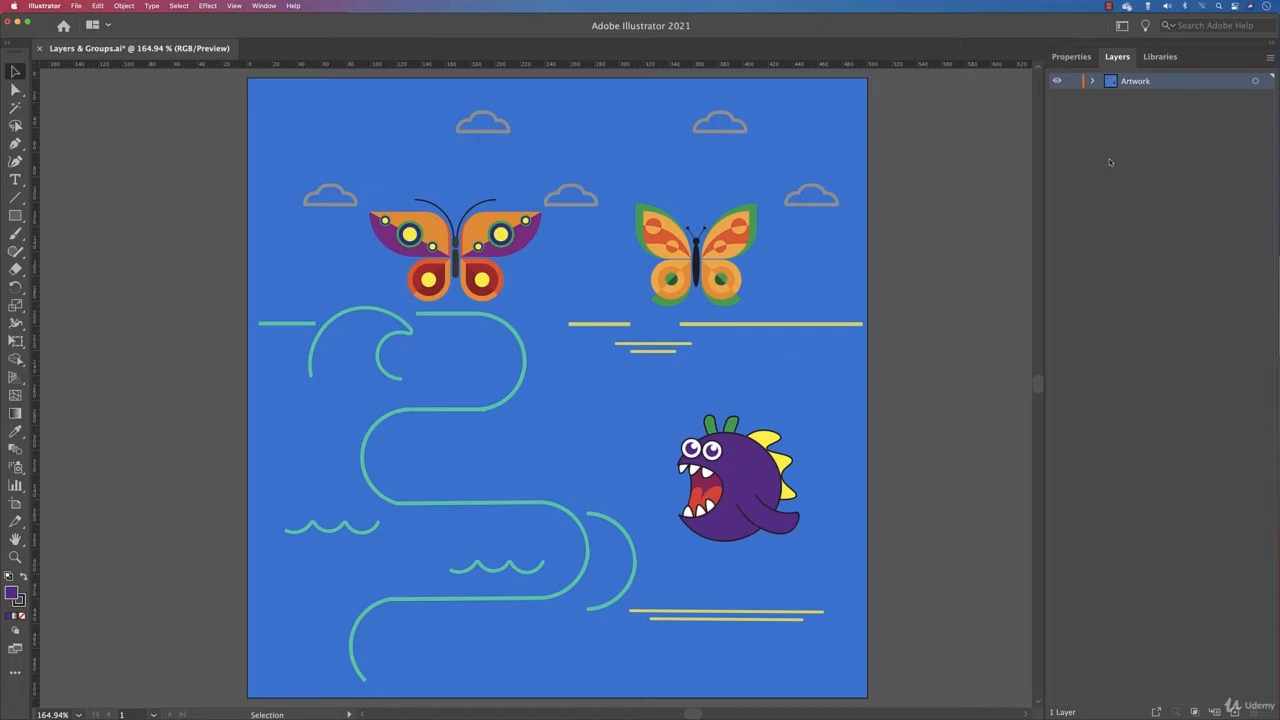
Create a new Letter document of 612 x 792 pt in CMYK color mode.
left_click(76, 6)
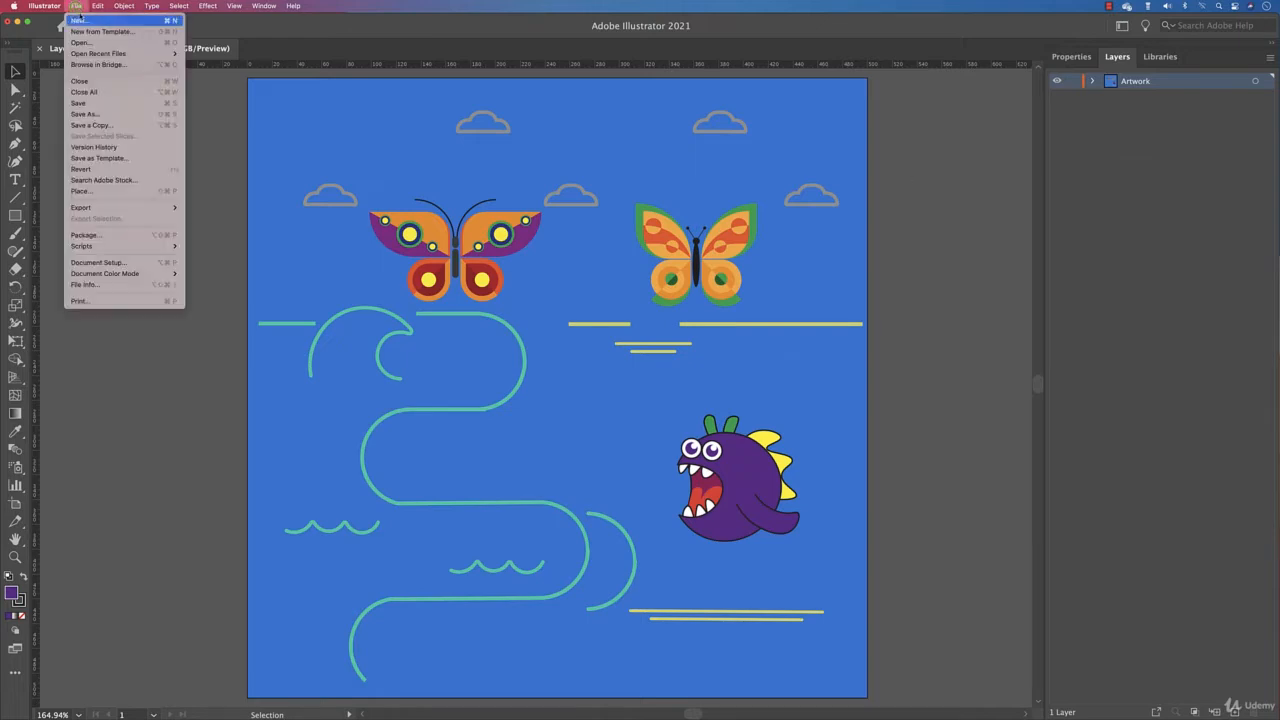
left_click(86, 21)
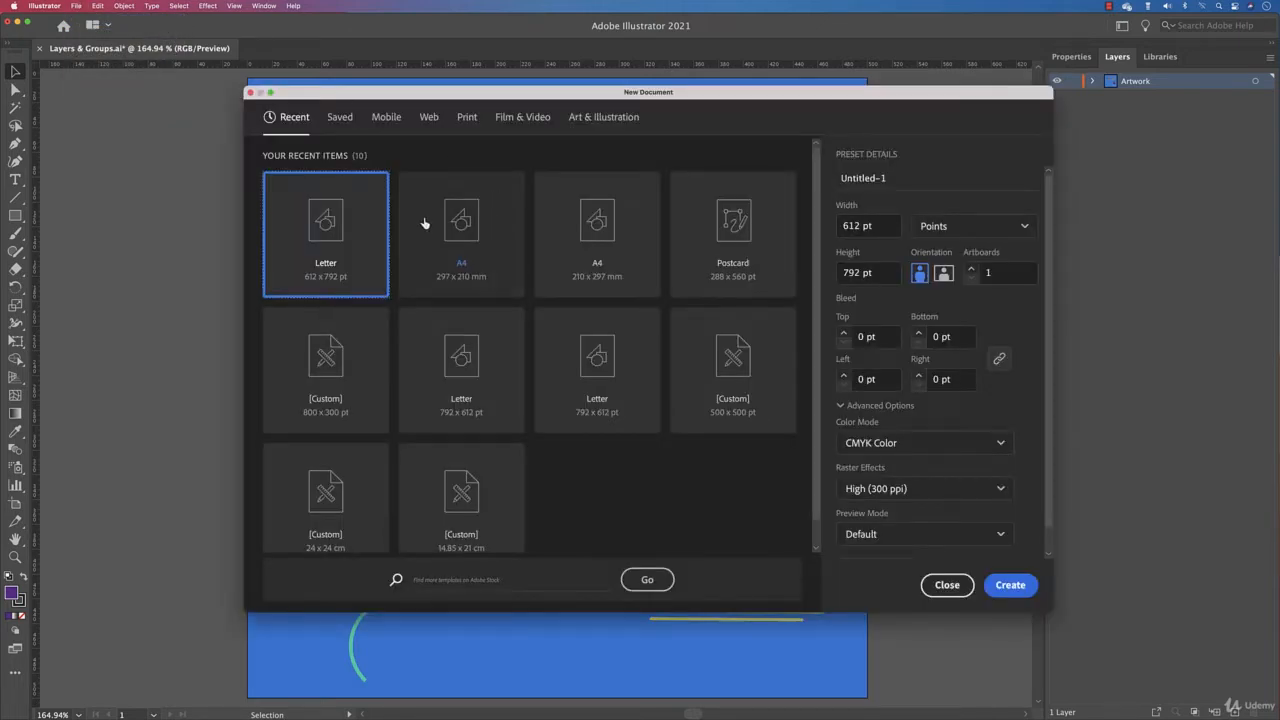
left_click(1022, 585)
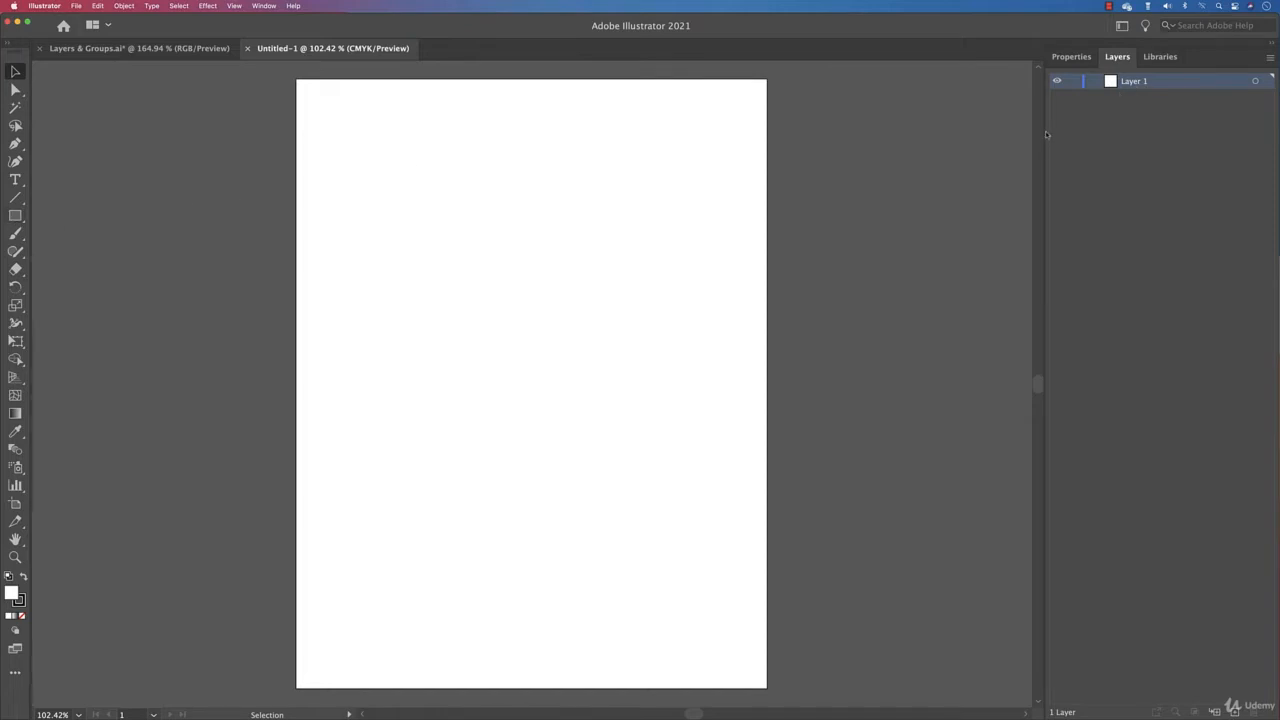
Toggle the lock on Layer 1 on and off, leaving the layer unlocked.
left_click(1075, 86)
left_click(1075, 86)
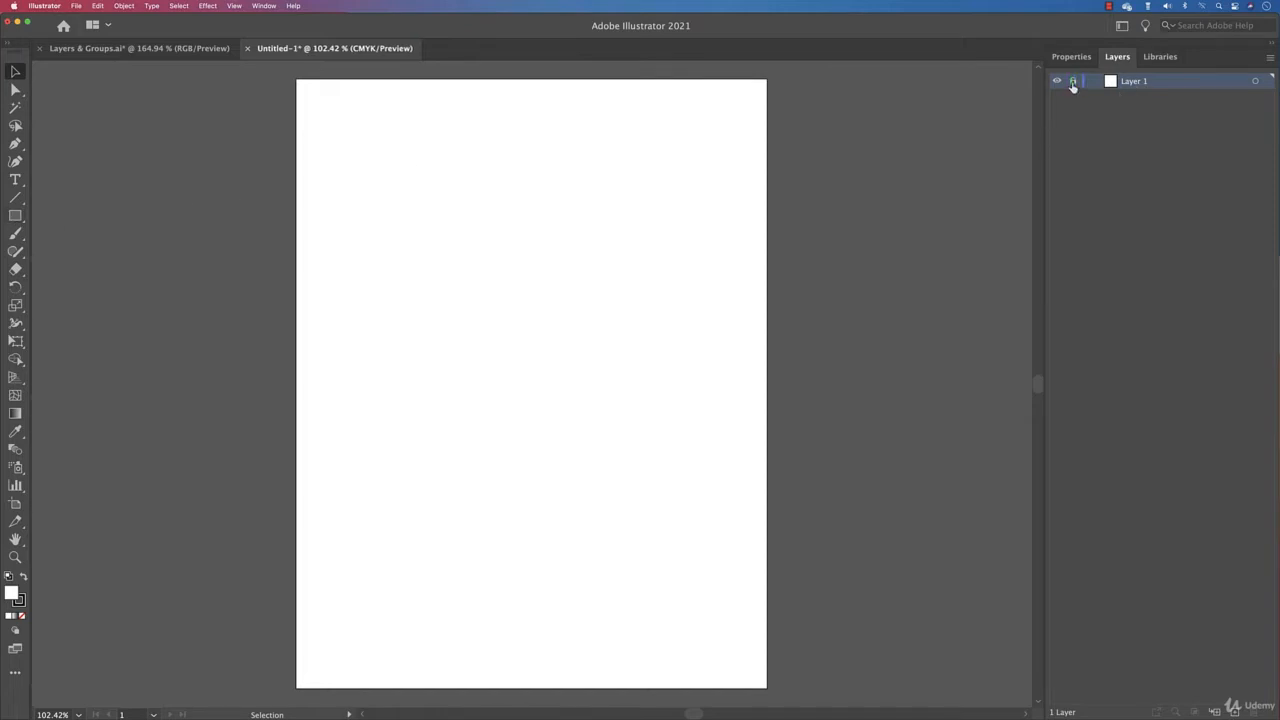
left_click(1073, 86)
left_click(1072, 87)
left_click(1072, 86)
left_click(1070, 87)
Draw a wide rectangle in the upper half of the page and check Layer 1's contents.
key("m")
left_click_drag(323, 240, 612, 411)
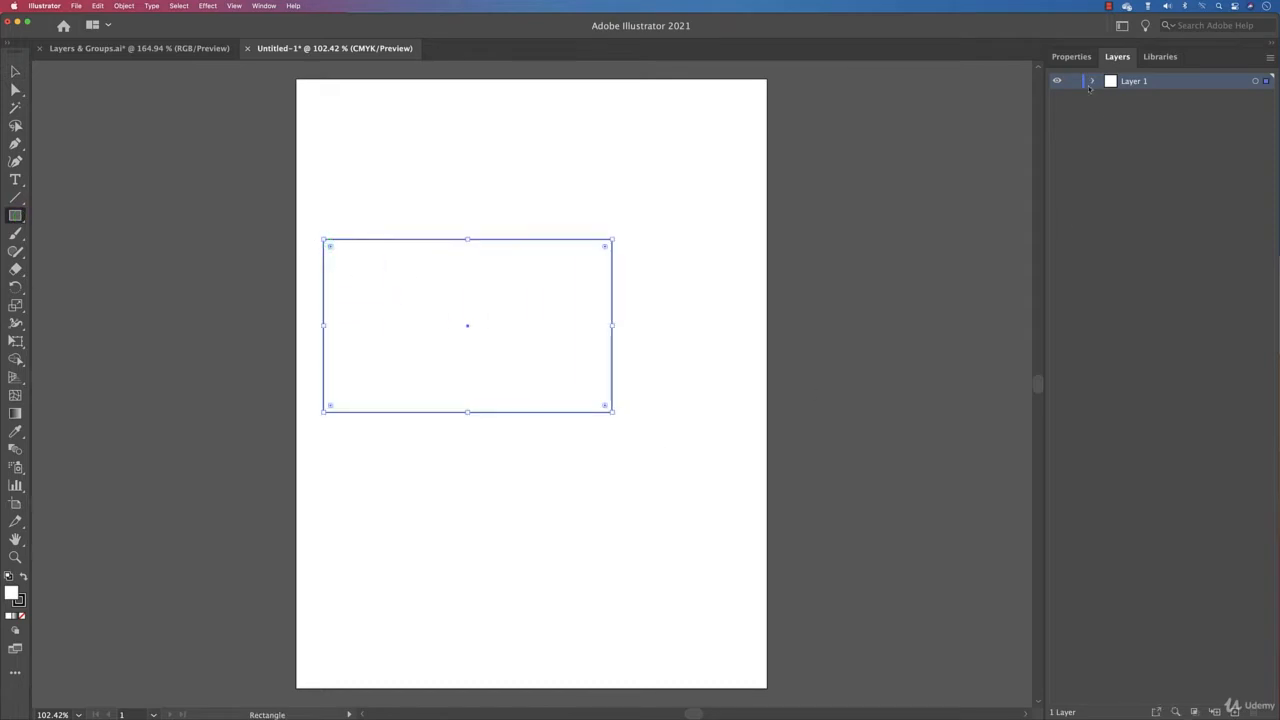
left_click(1093, 82)
left_click(1092, 82)
Close the untitled document without saving and switch back to the Selection tool.
left_click(247, 50)
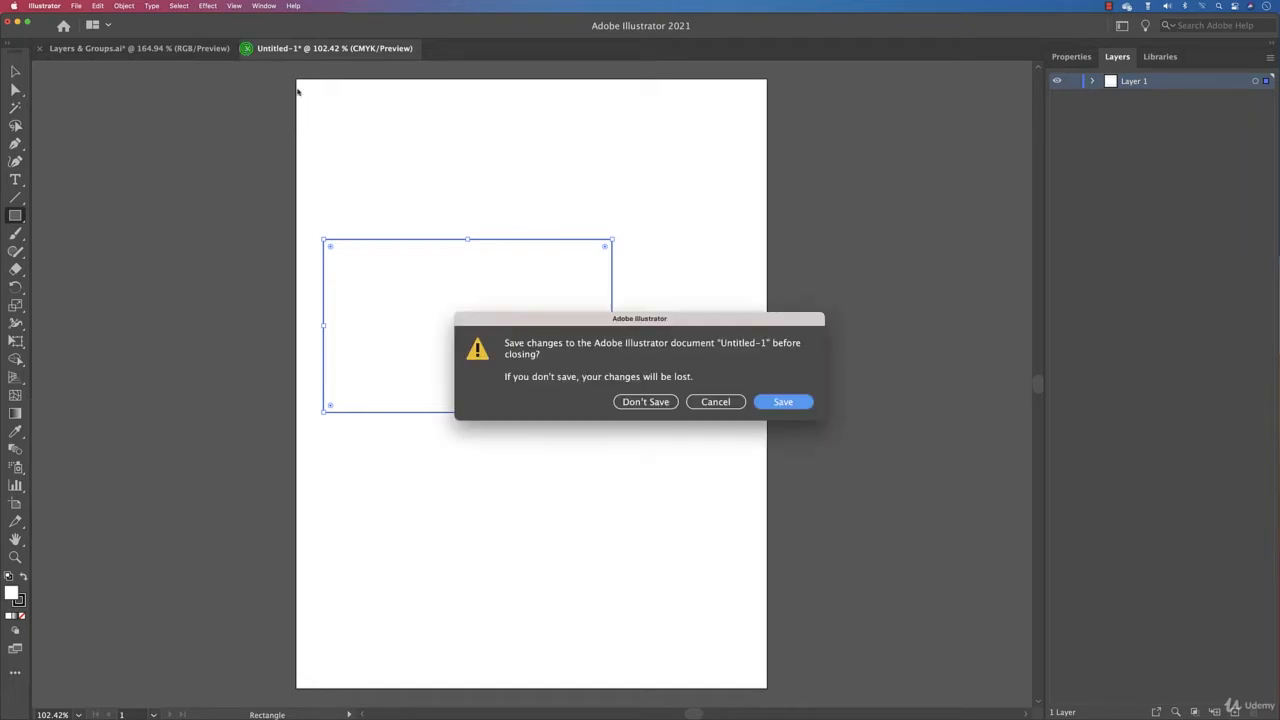
left_click(646, 403)
left_click(16, 72)
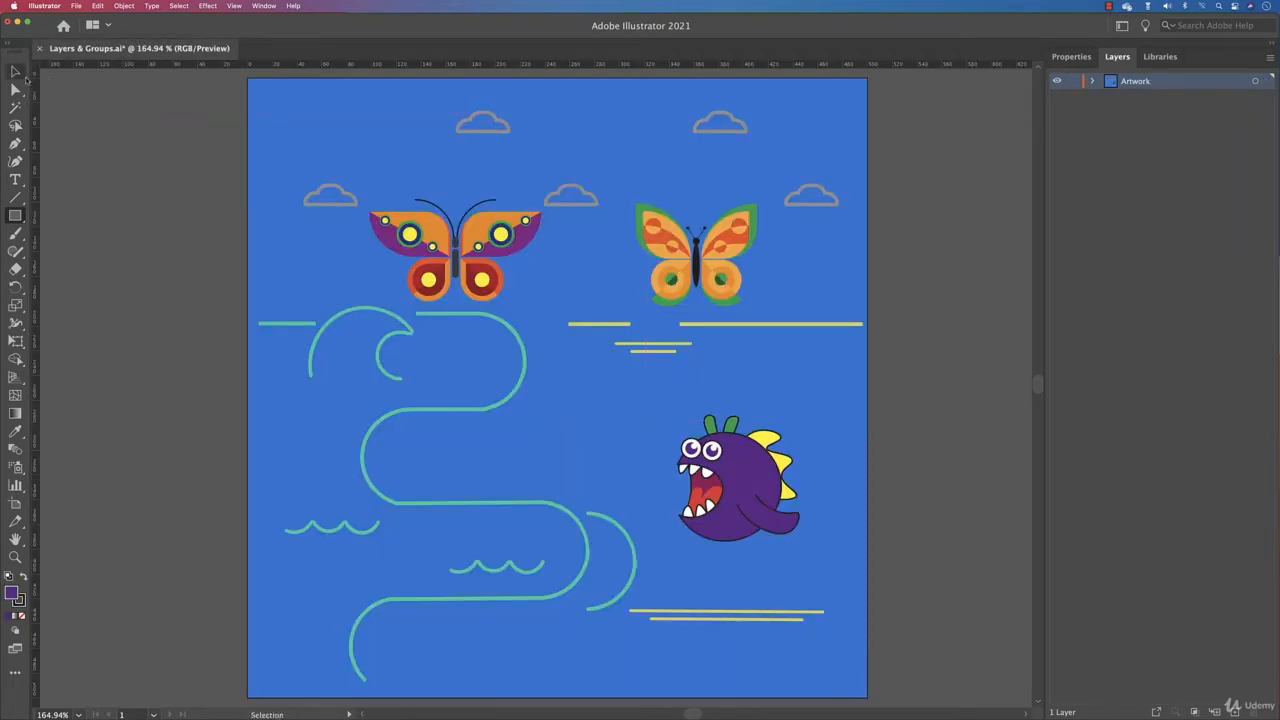
Review the Artwork layer's contents, then set its layer color to Gold in the Layer Options.
left_click(1092, 81)
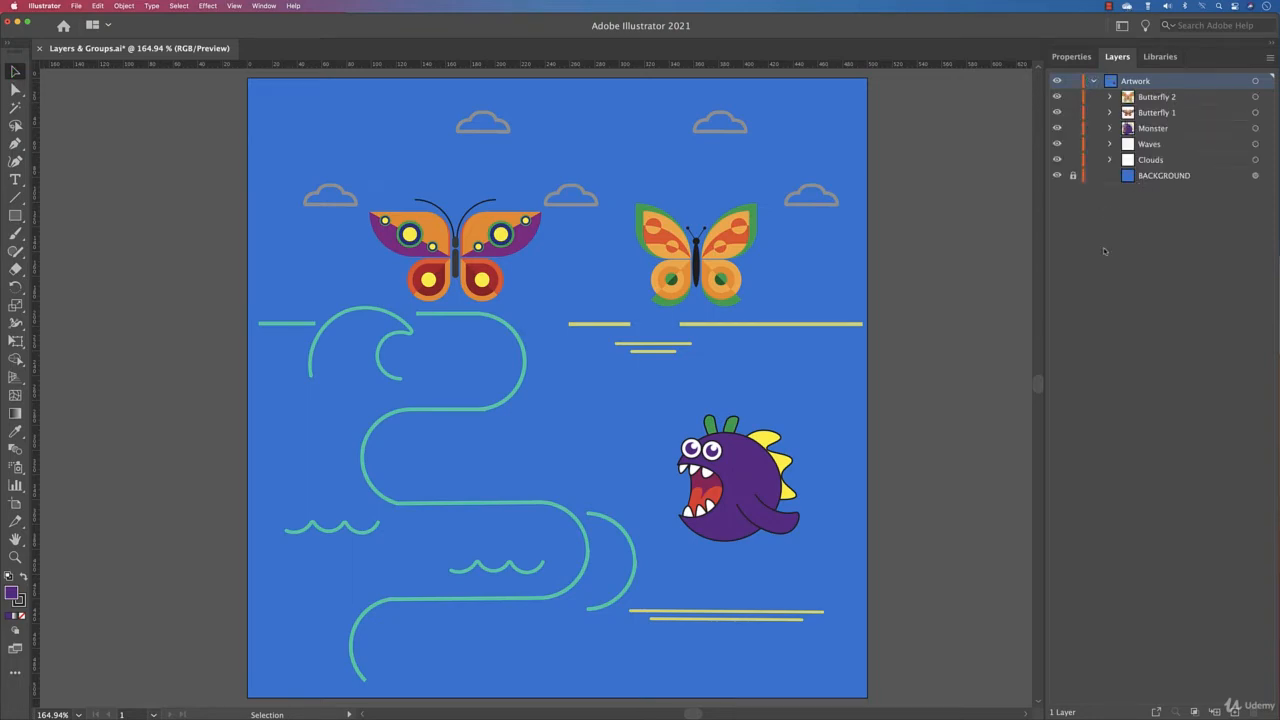
left_click(1093, 81)
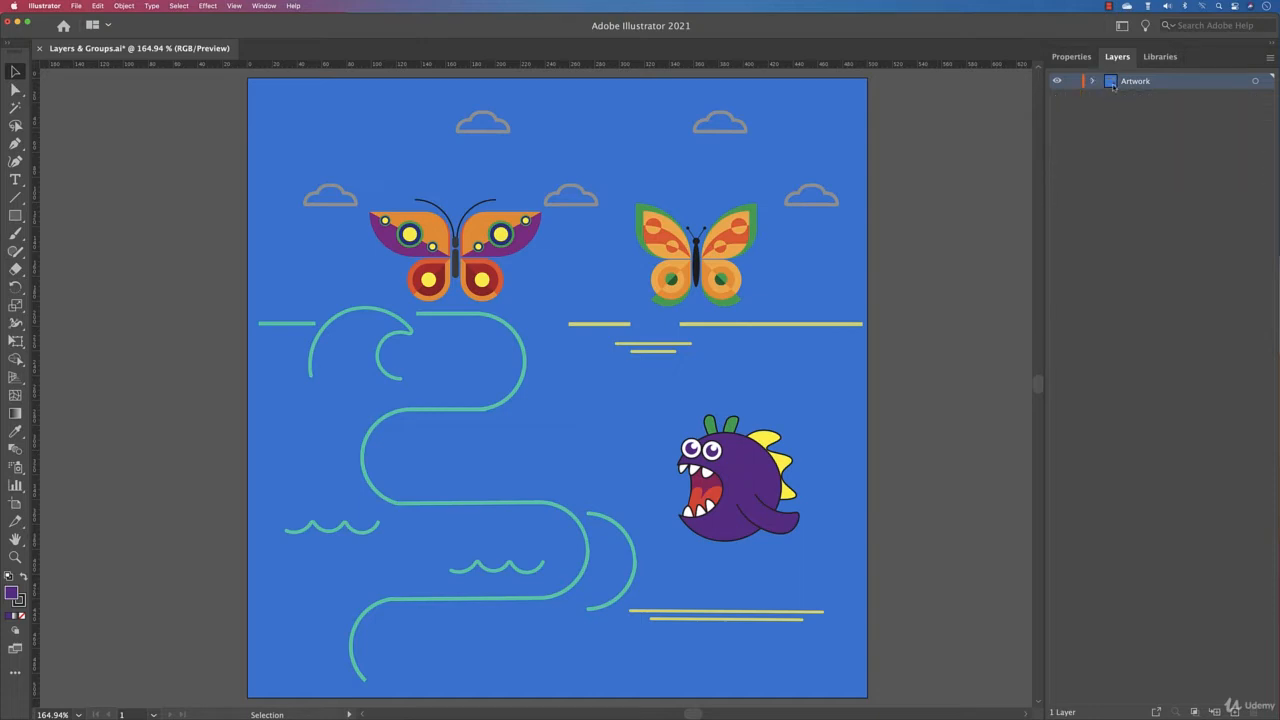
double_click(1111, 82)
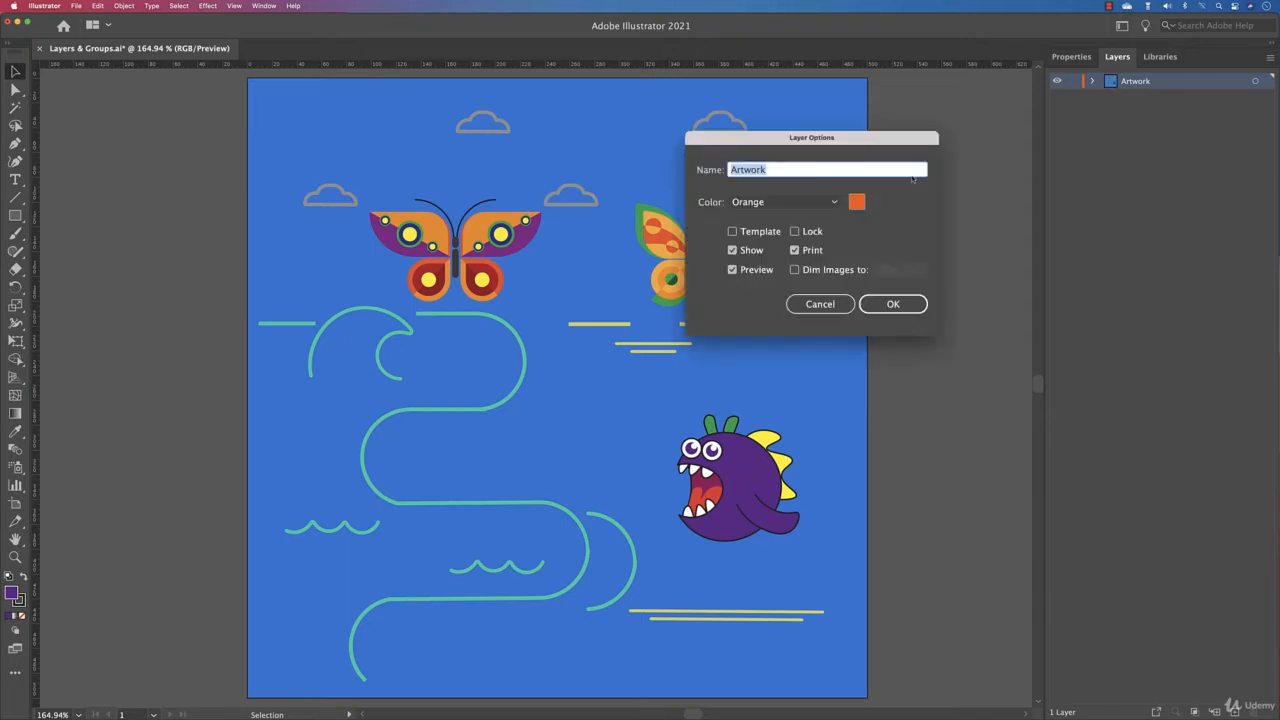
left_click_drag(914, 137, 866, 142)
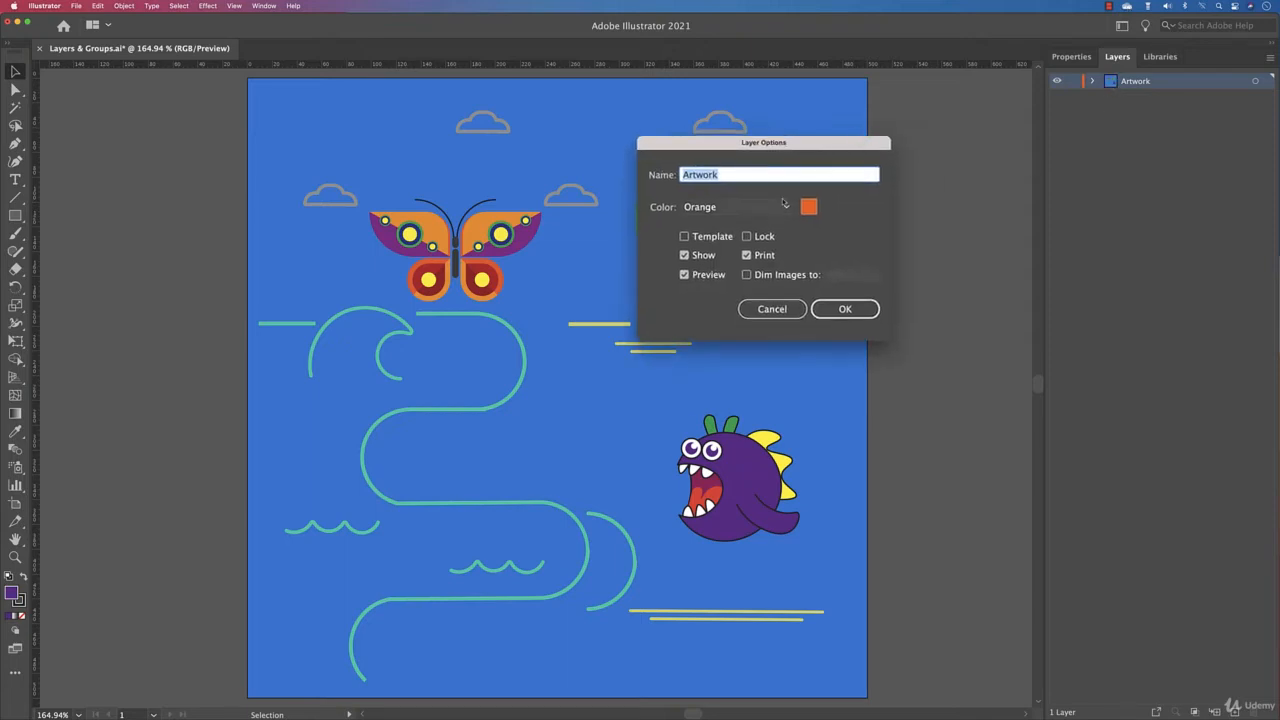
left_click(718, 207)
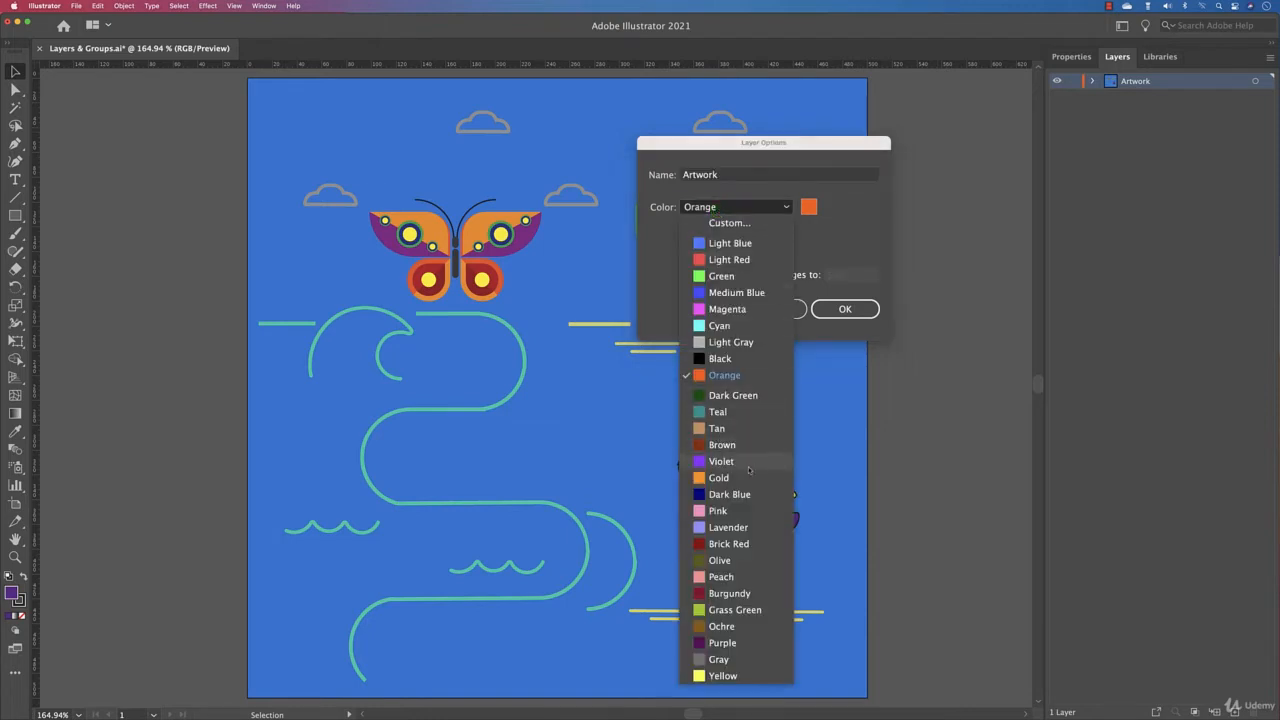
left_click(743, 478)
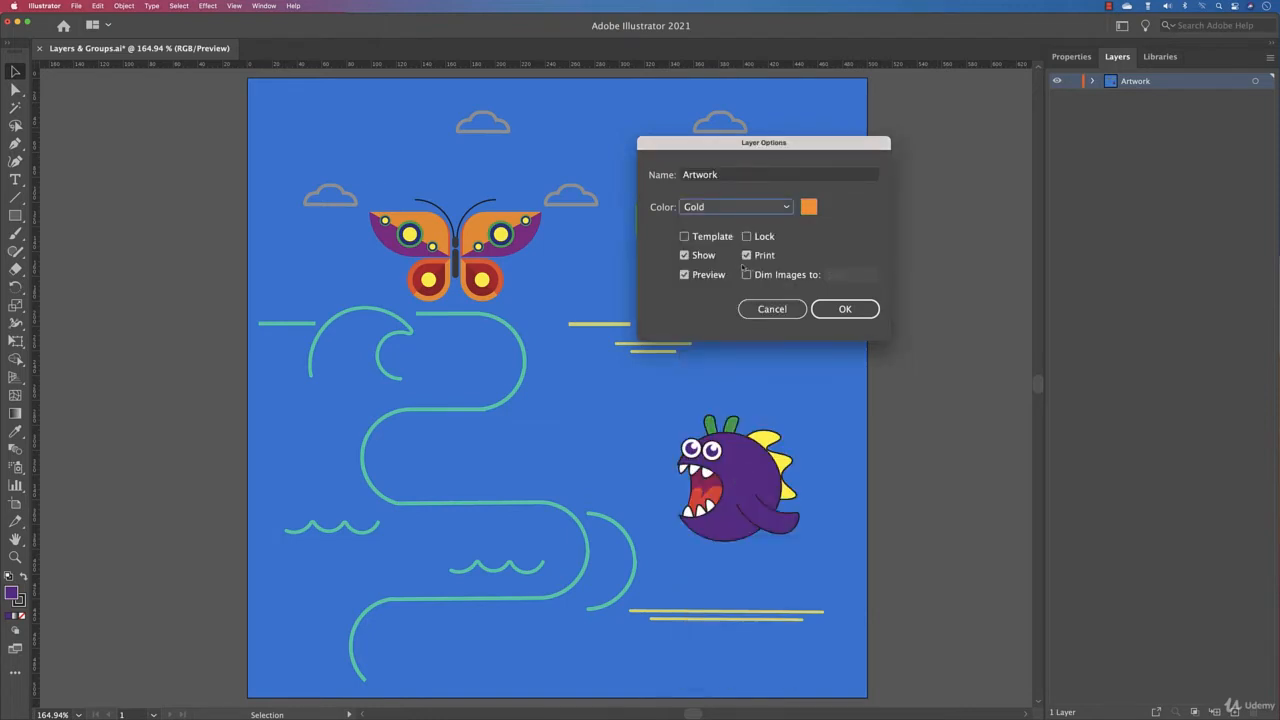
Try the Template and Lock options for the Artwork layer, leaving both switched off.
left_click(723, 240)
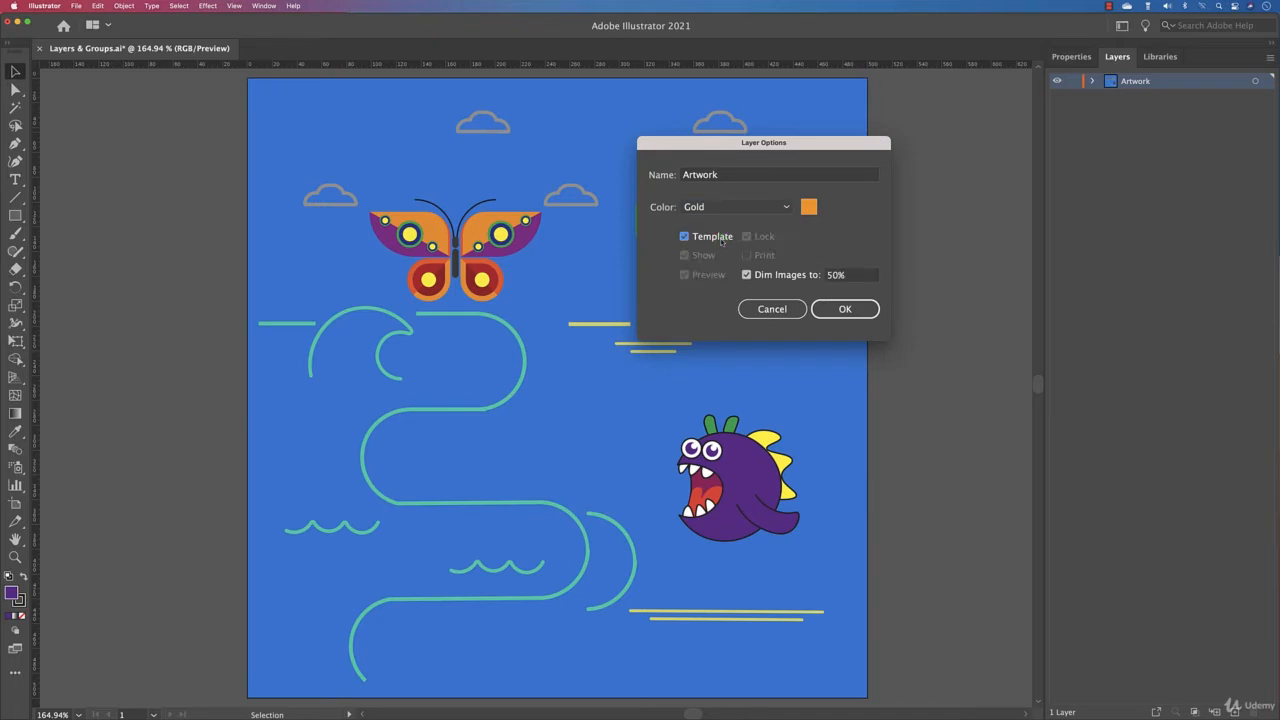
left_click(721, 241)
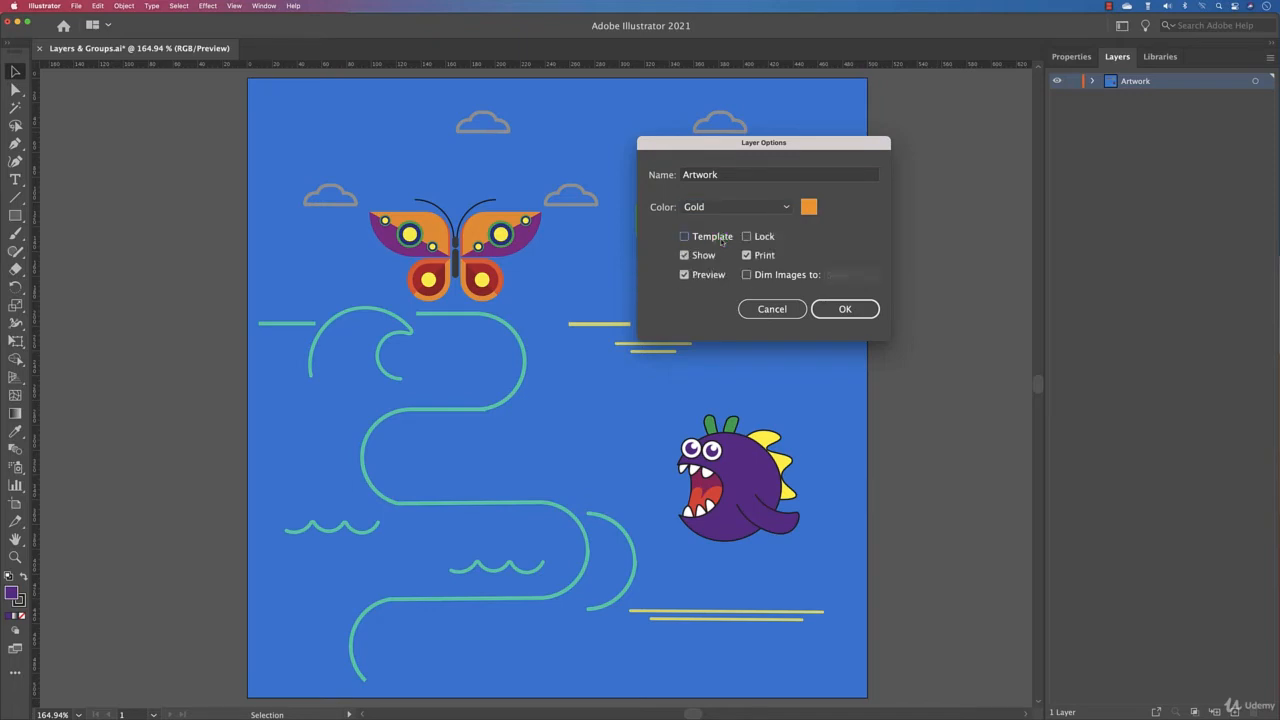
left_click(747, 237)
left_click(747, 237)
left_click(684, 237)
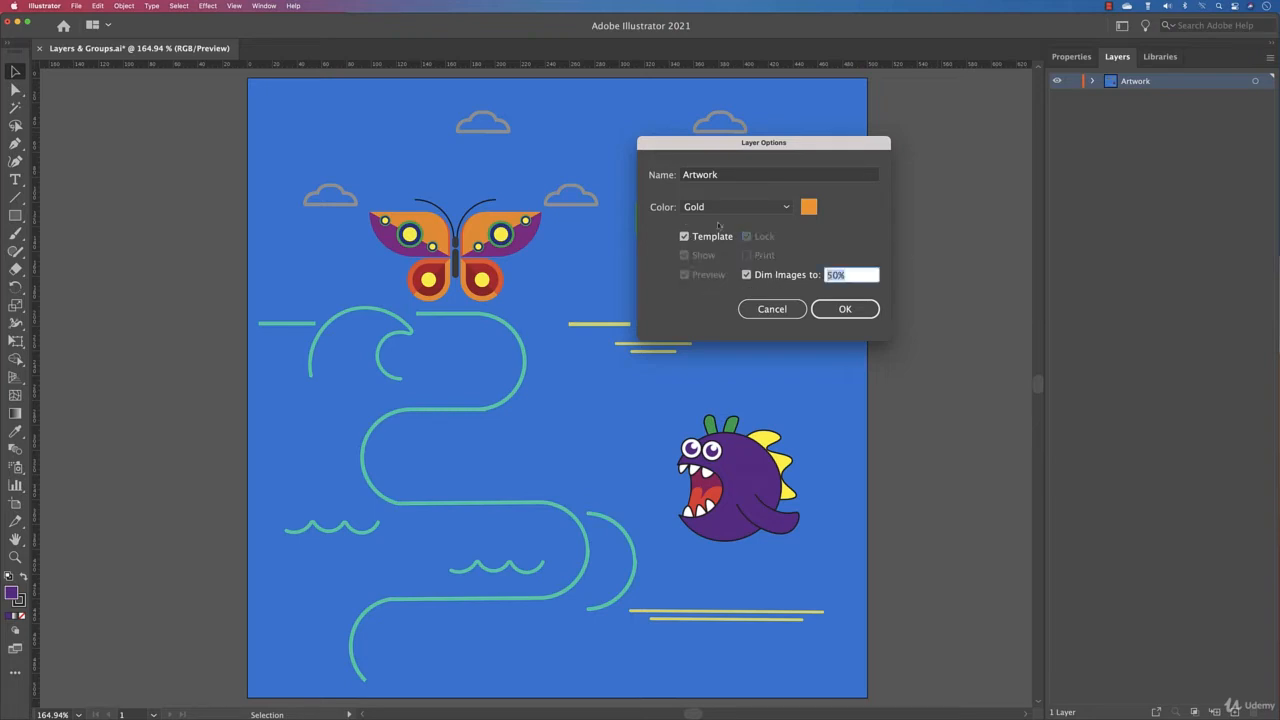
left_click(684, 237)
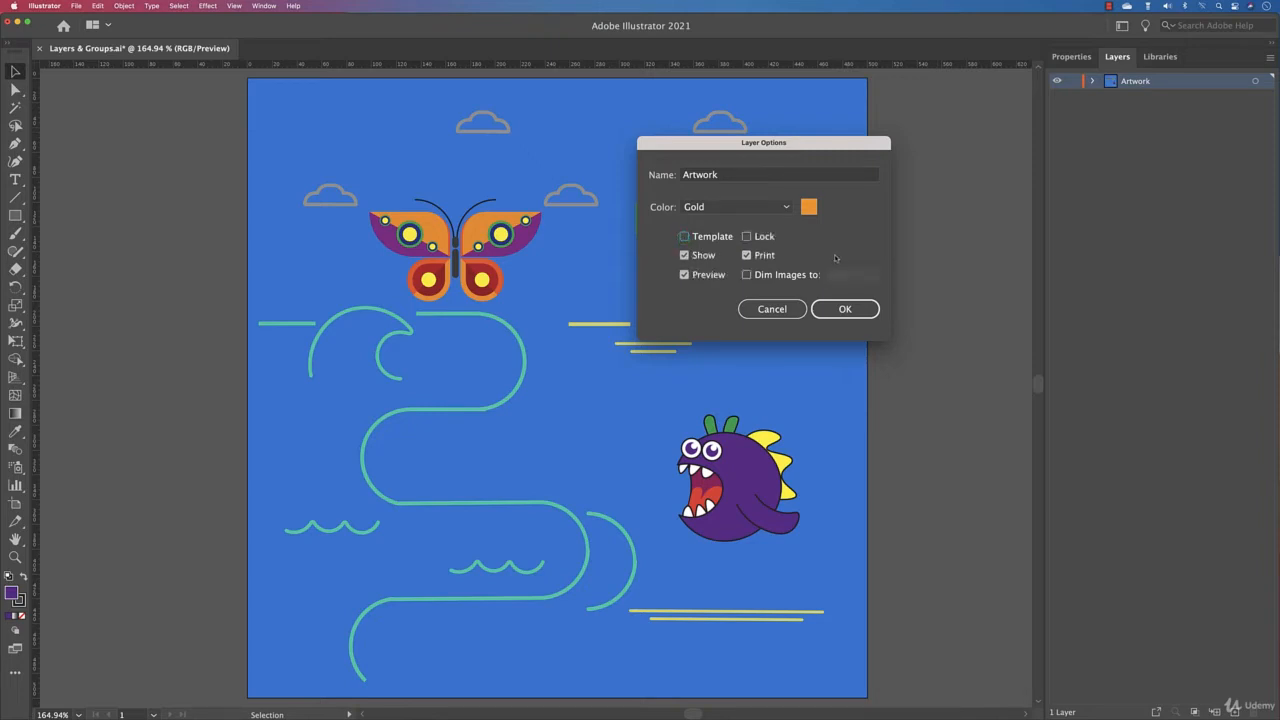
Rename the Artwork layer as "My work" and apply the layer options.
left_click(737, 179)
left_click_drag(737, 176, 630, 165)
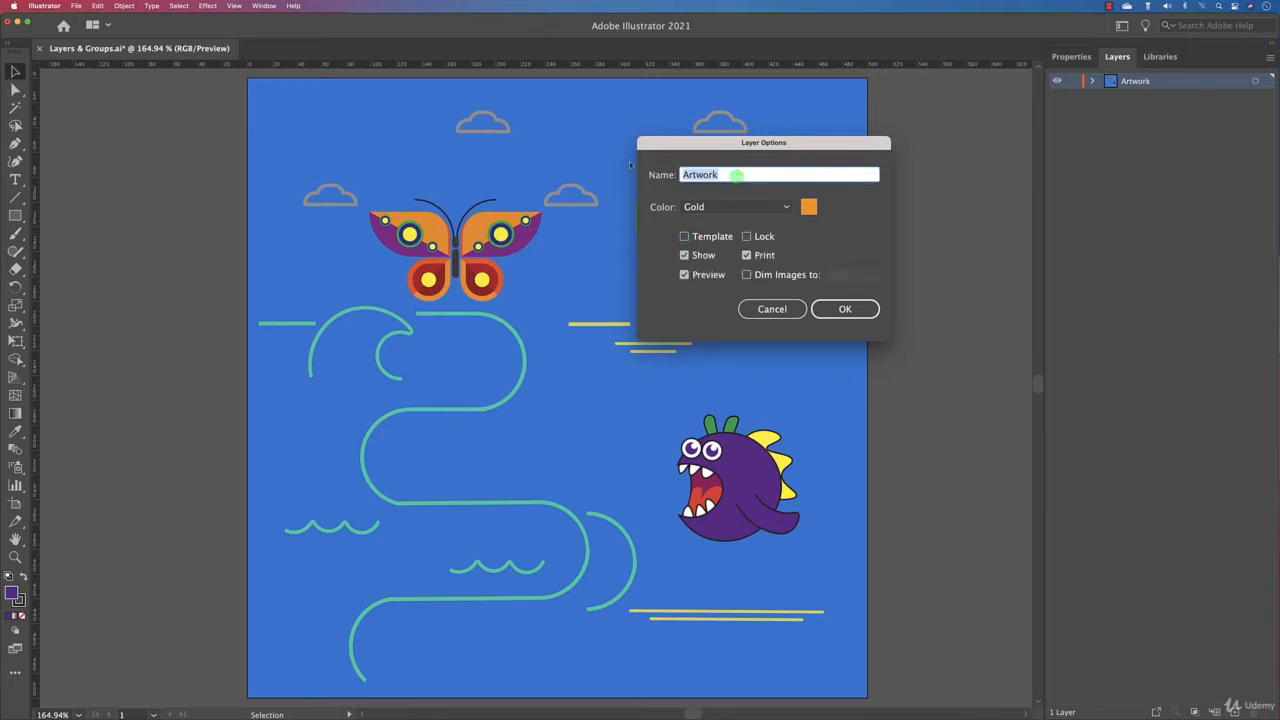
type("My work")
left_click(845, 309)
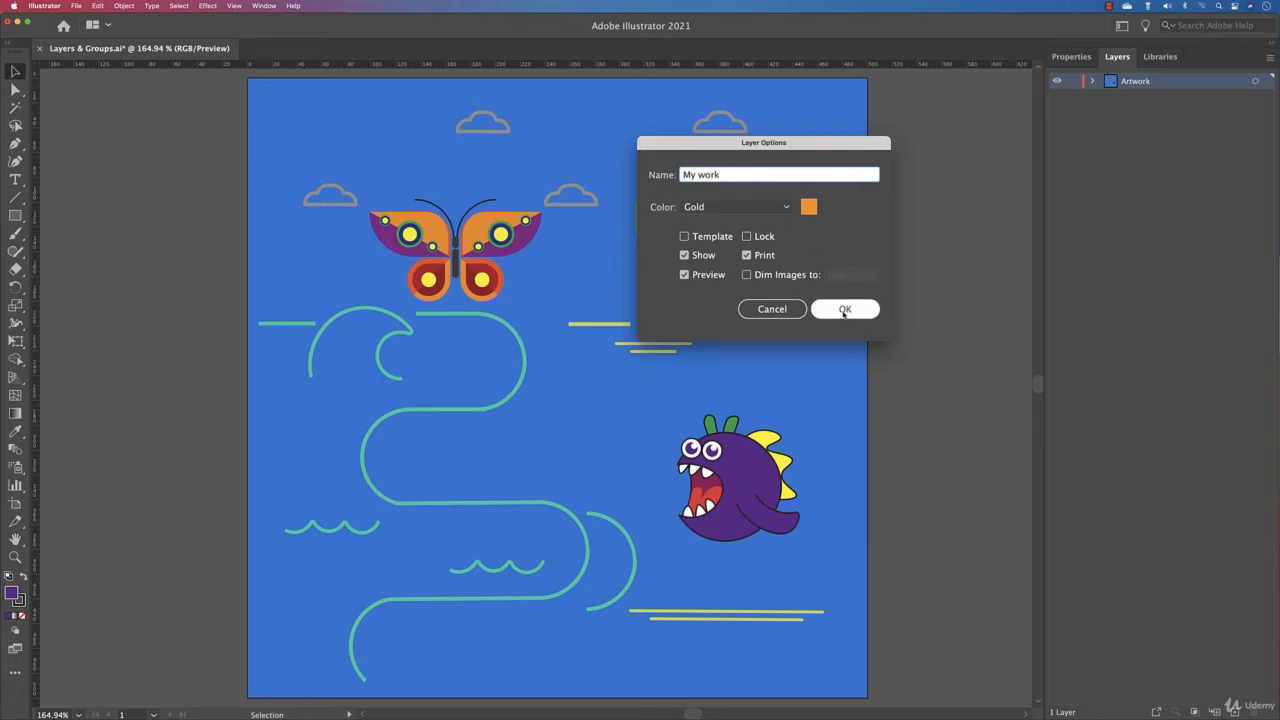
Rename the layer directly in the list as "My work something" and add a new layer above it.
double_click(1140, 83)
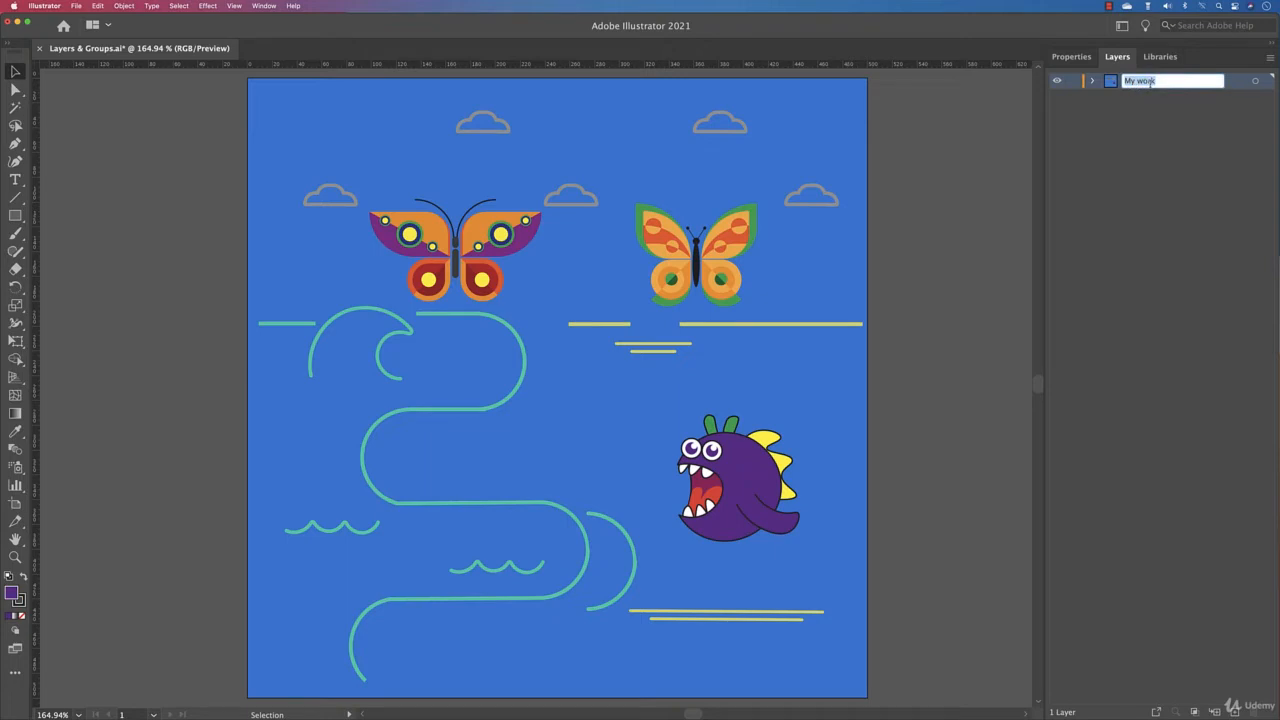
left_click(1158, 82)
type("something")
key("Return")
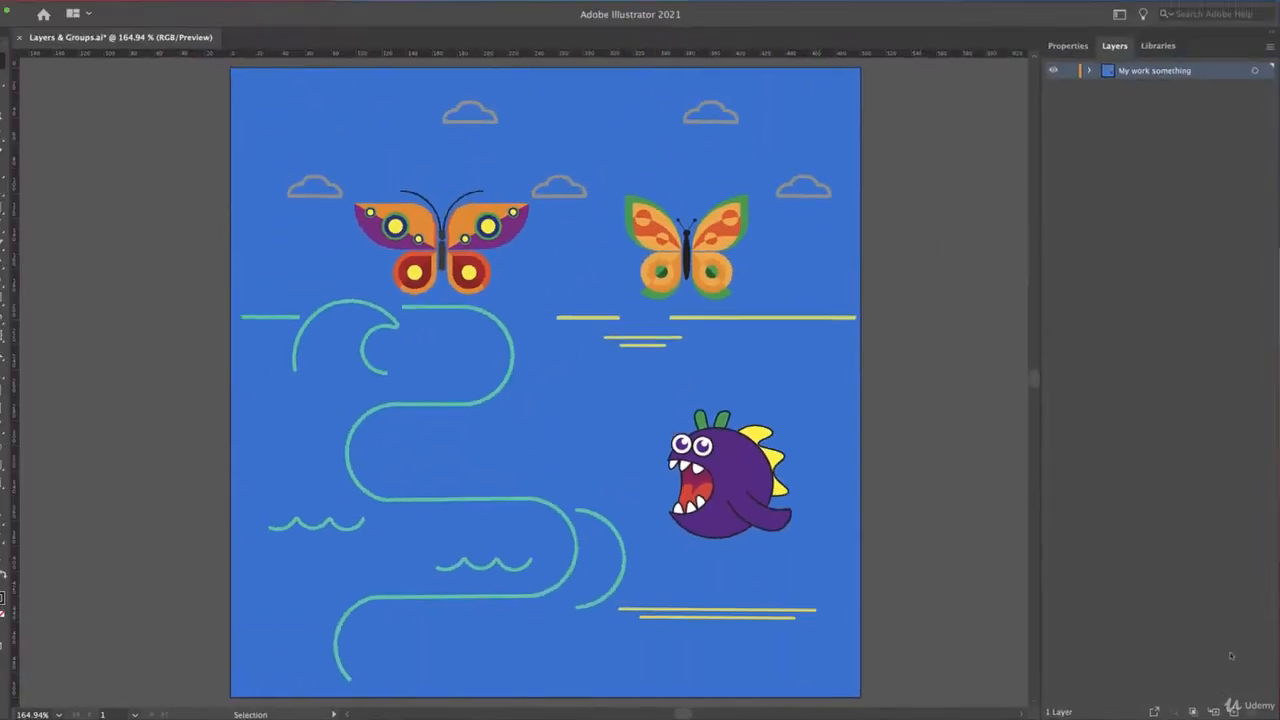
left_click(1236, 710)
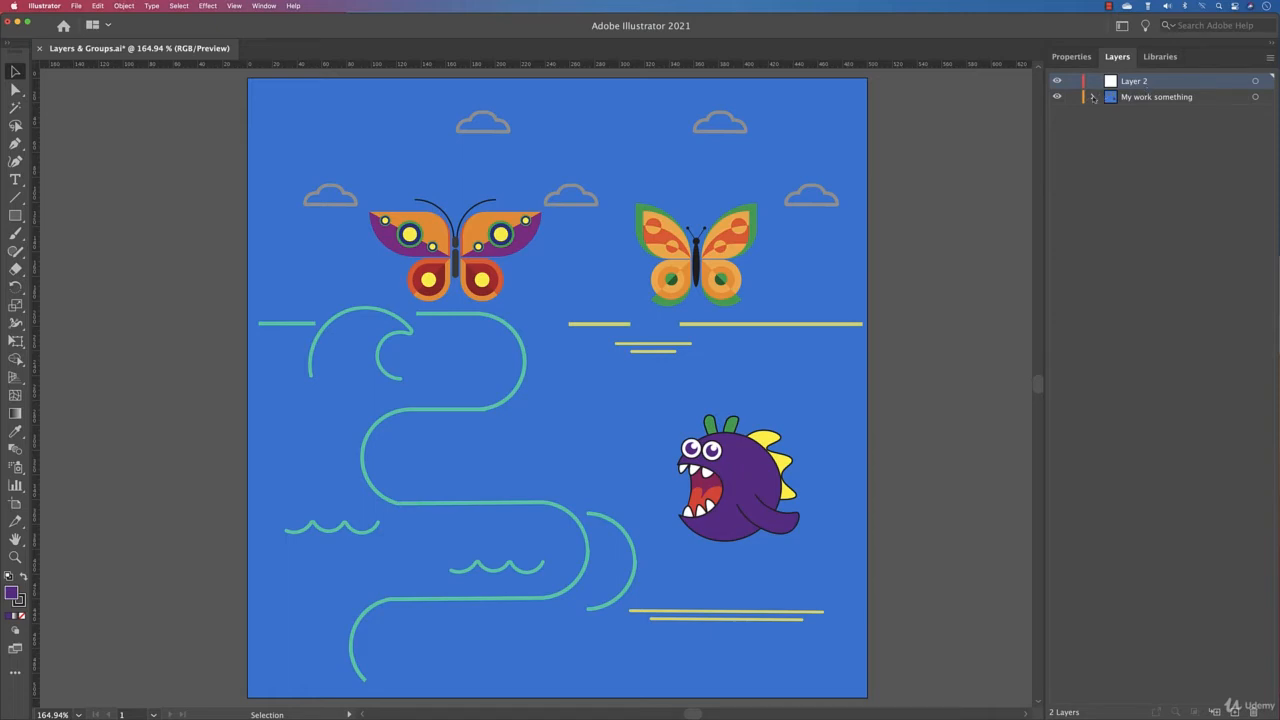
Try moving the Butterfly 2 group into Layer 2, then undo the move and collapse the "My work something" layer.
left_click(728, 251)
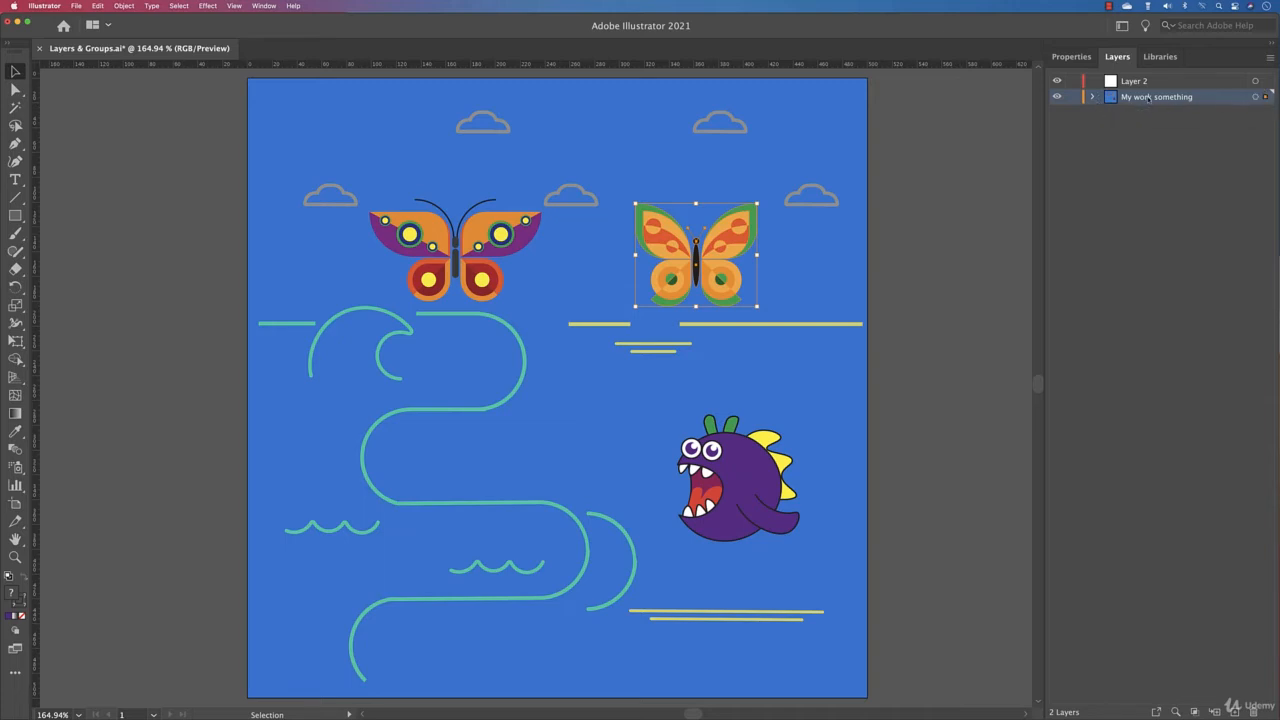
left_click(1092, 97)
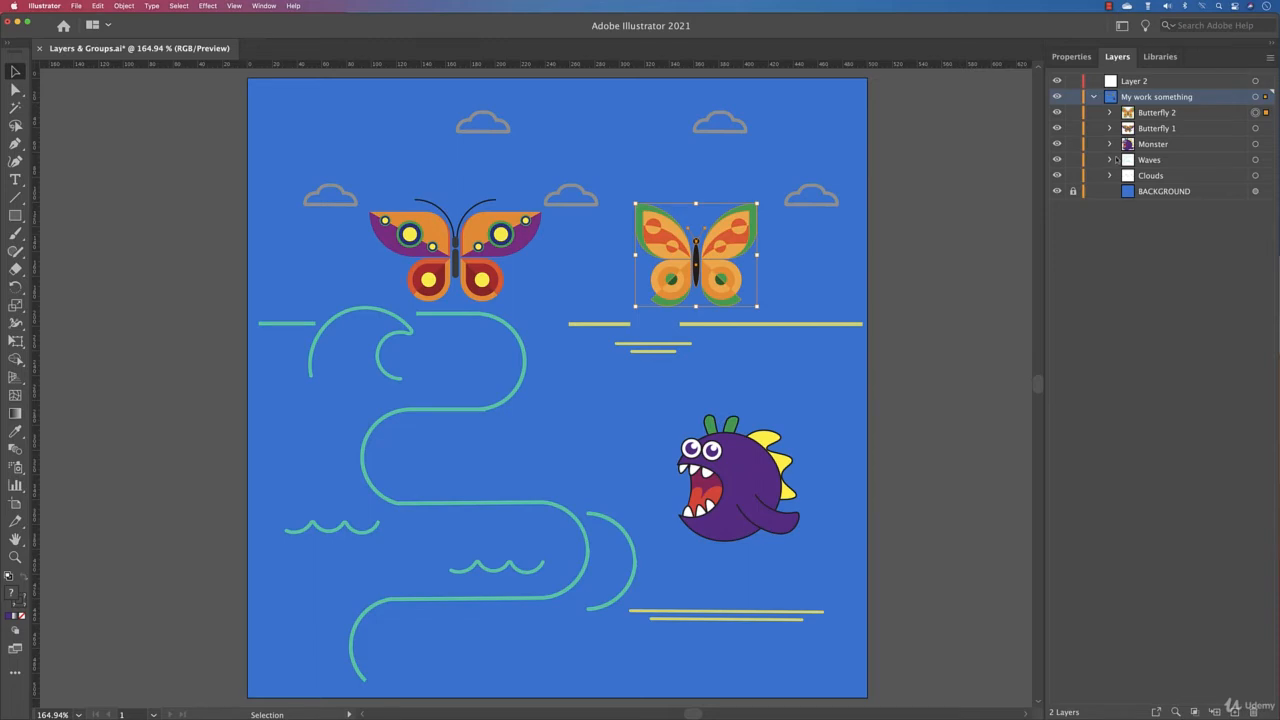
left_click(1166, 112)
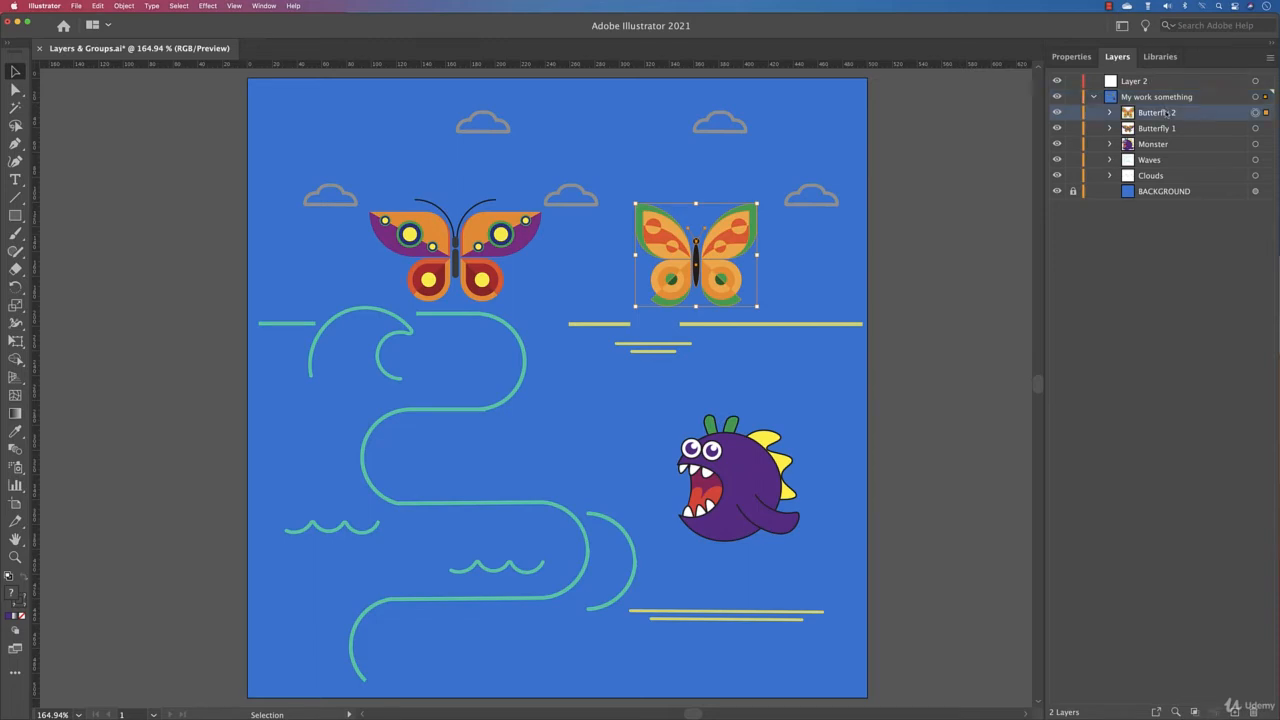
left_click(1256, 113)
left_click_drag(1200, 114, 1166, 80)
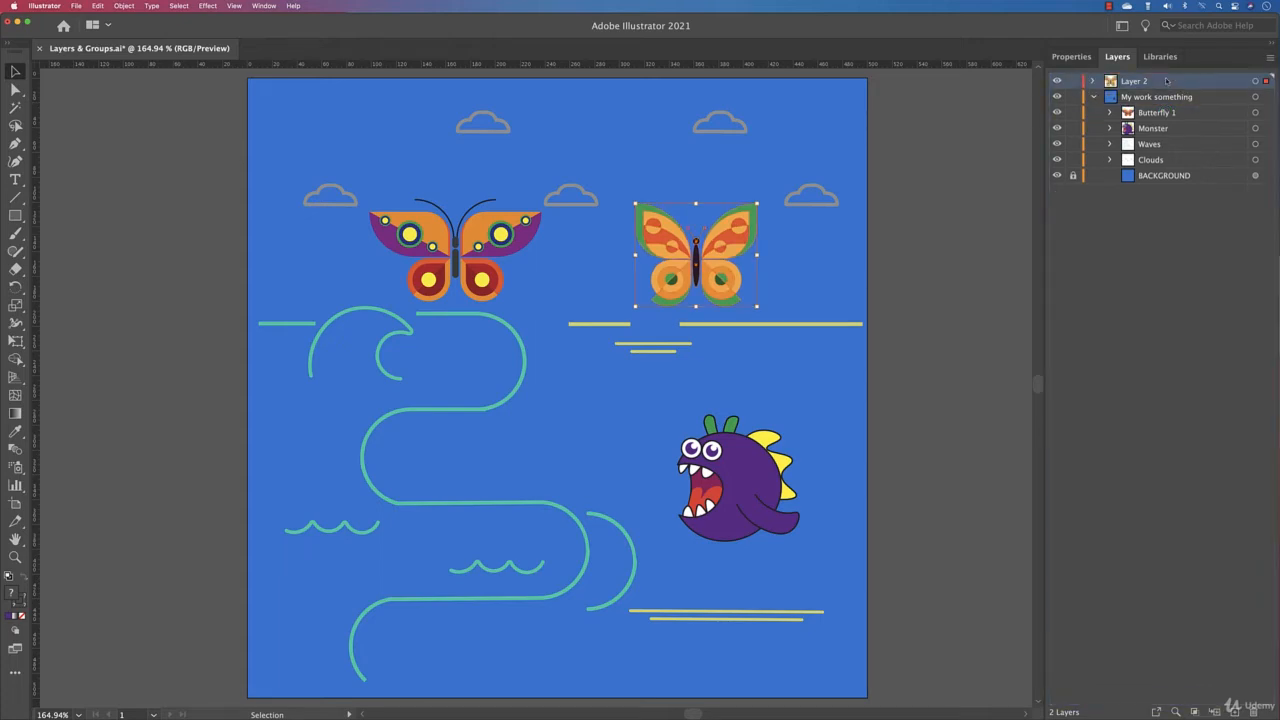
key("super+z")
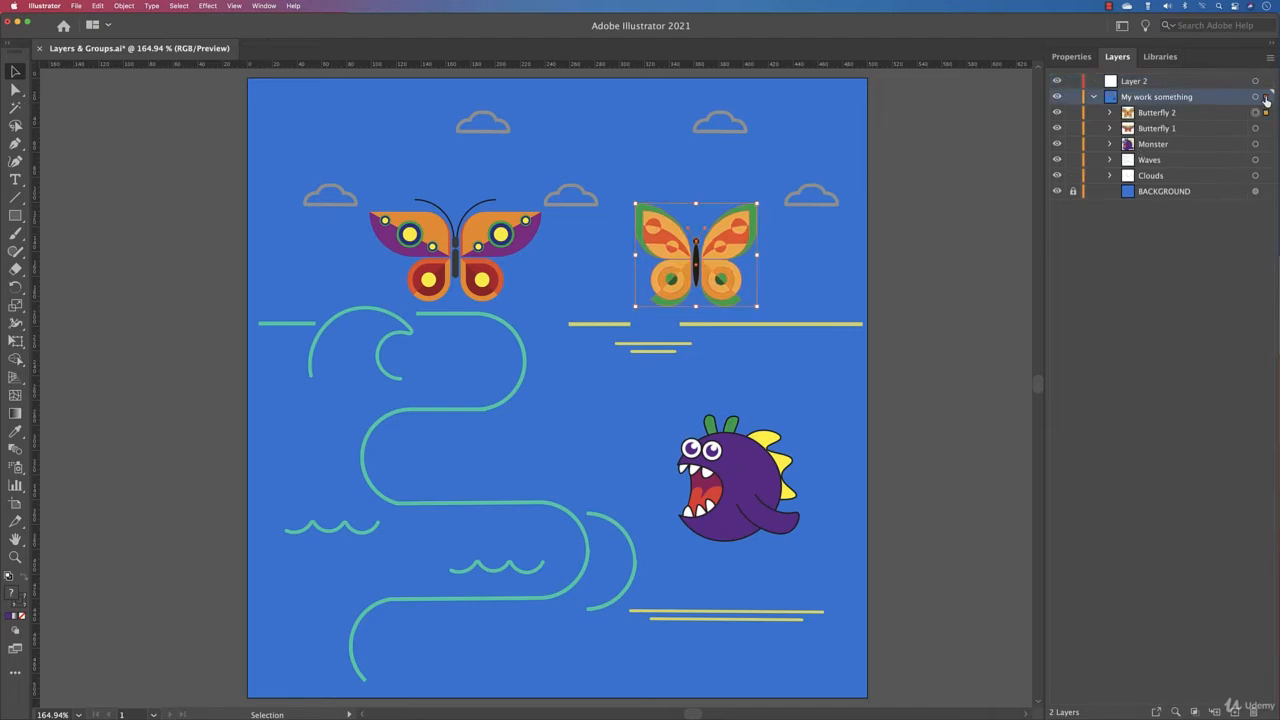
left_click(1093, 97)
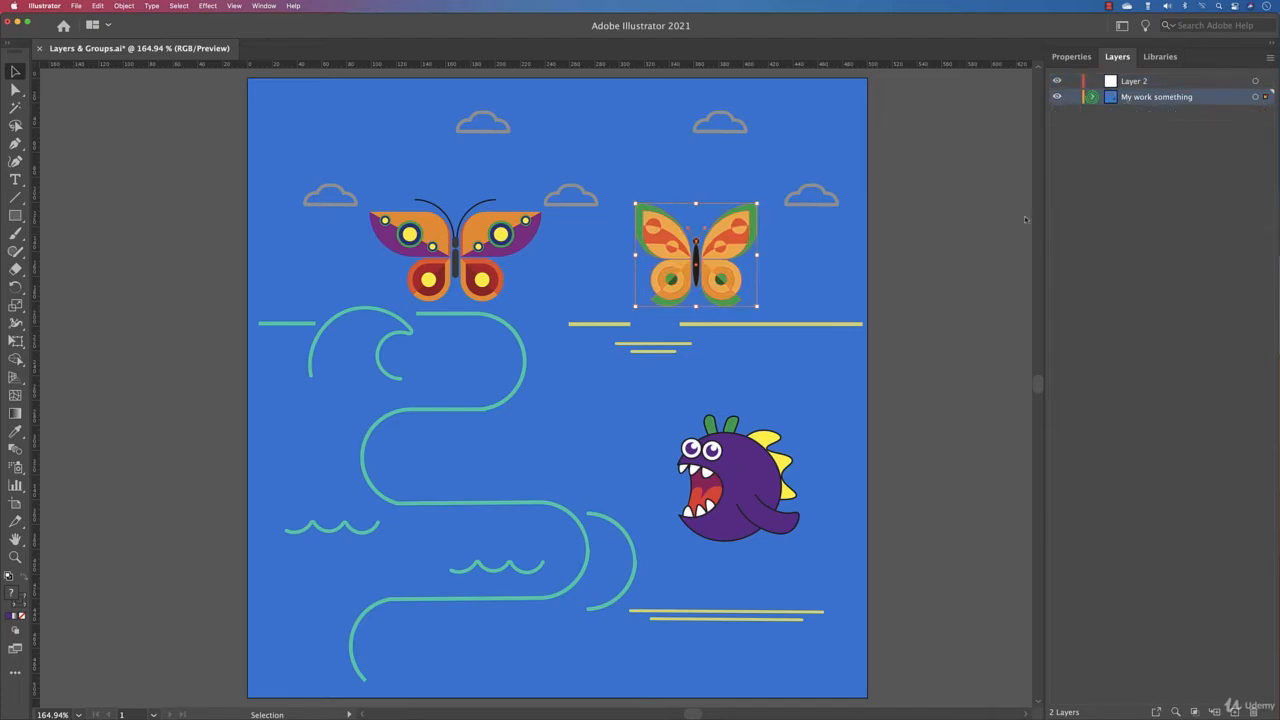
Select the orange and green butterfly on the artboard and transfer the selected art to Layer 2.
left_click(951, 220)
left_click(670, 275)
left_click_drag(712, 264, 727, 268)
key("super+z")
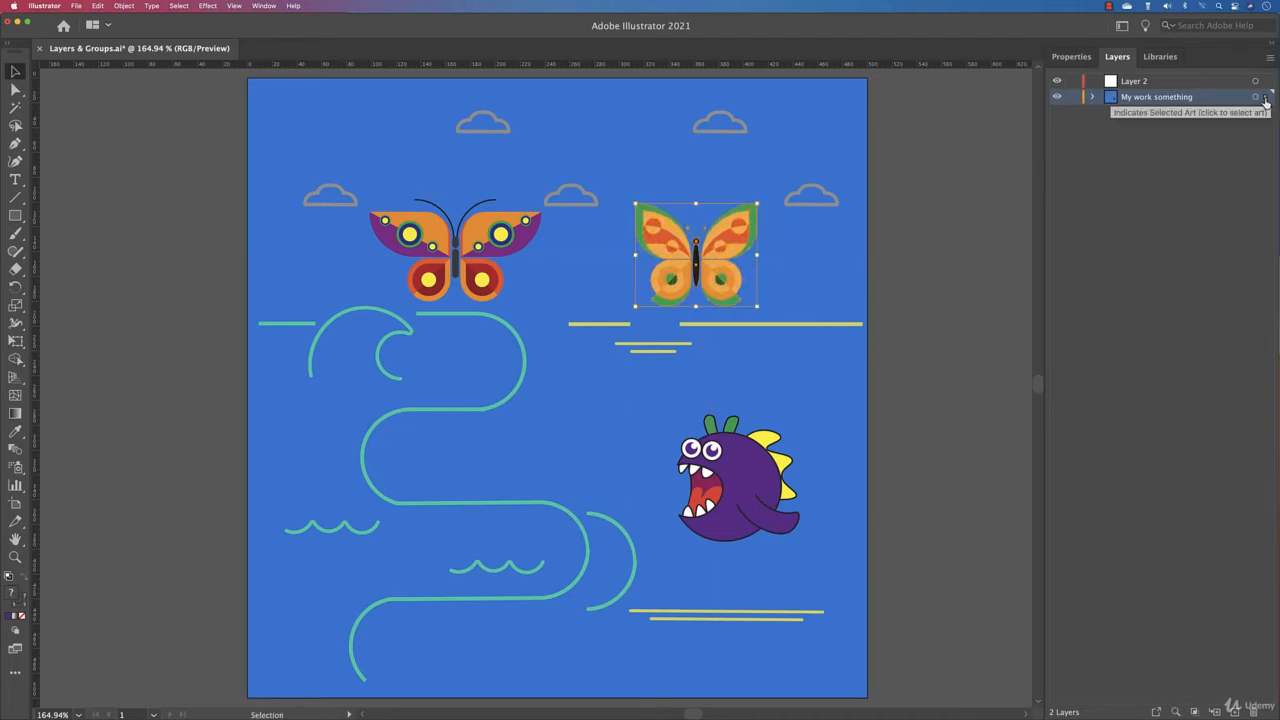
left_click_drag(1265, 100, 1266, 85)
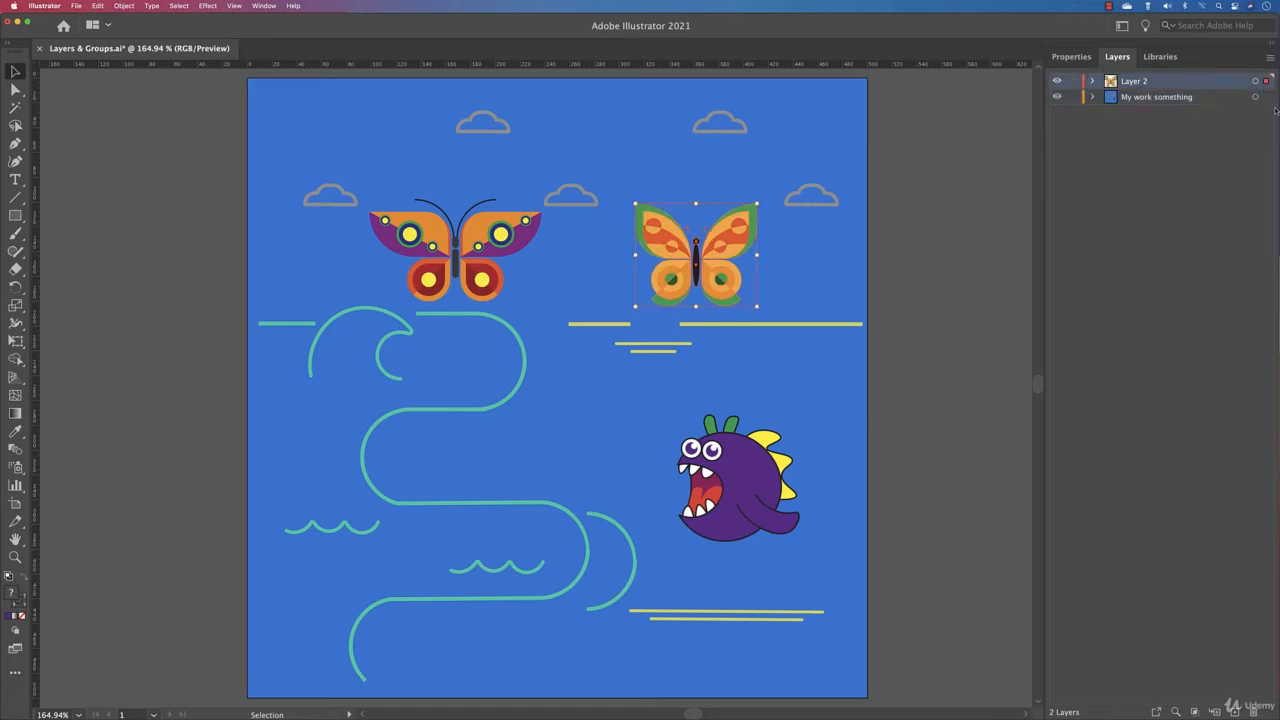
Expand Layer 2 and "My work something", and move the Butterfly 1 group into Layer 2 above Butterfly 2.
left_click(1091, 81)
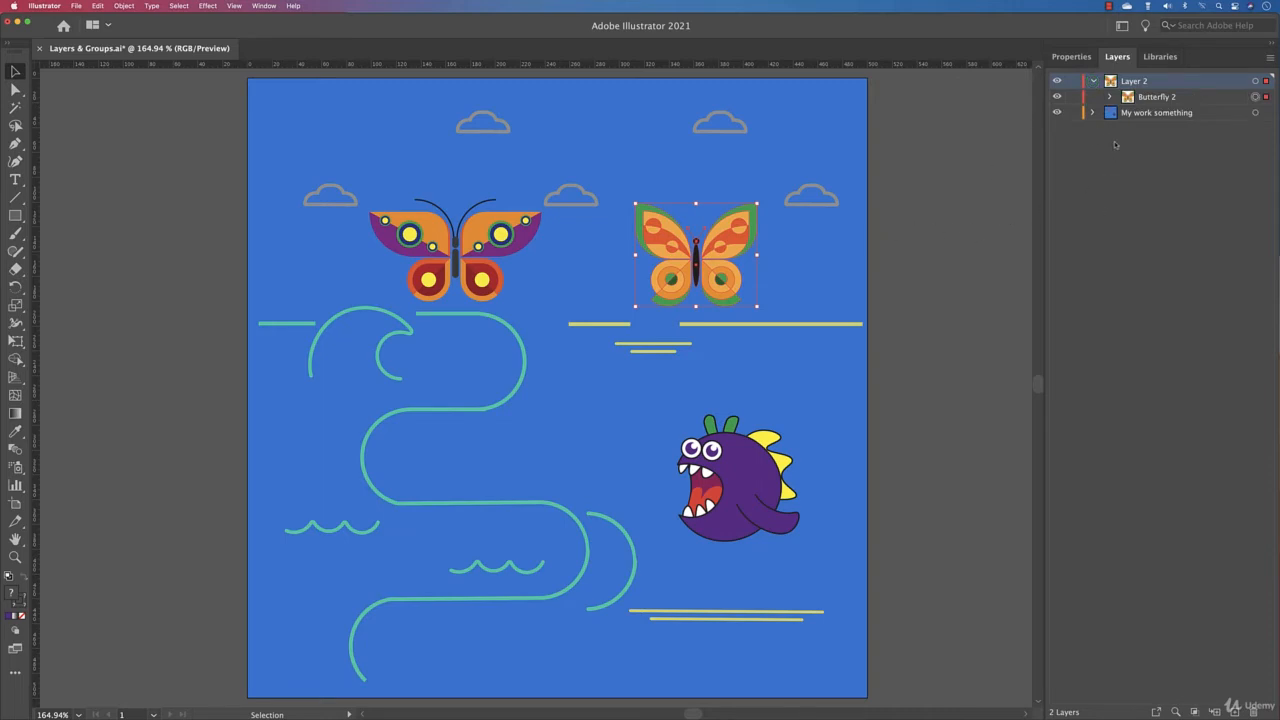
left_click(1092, 113)
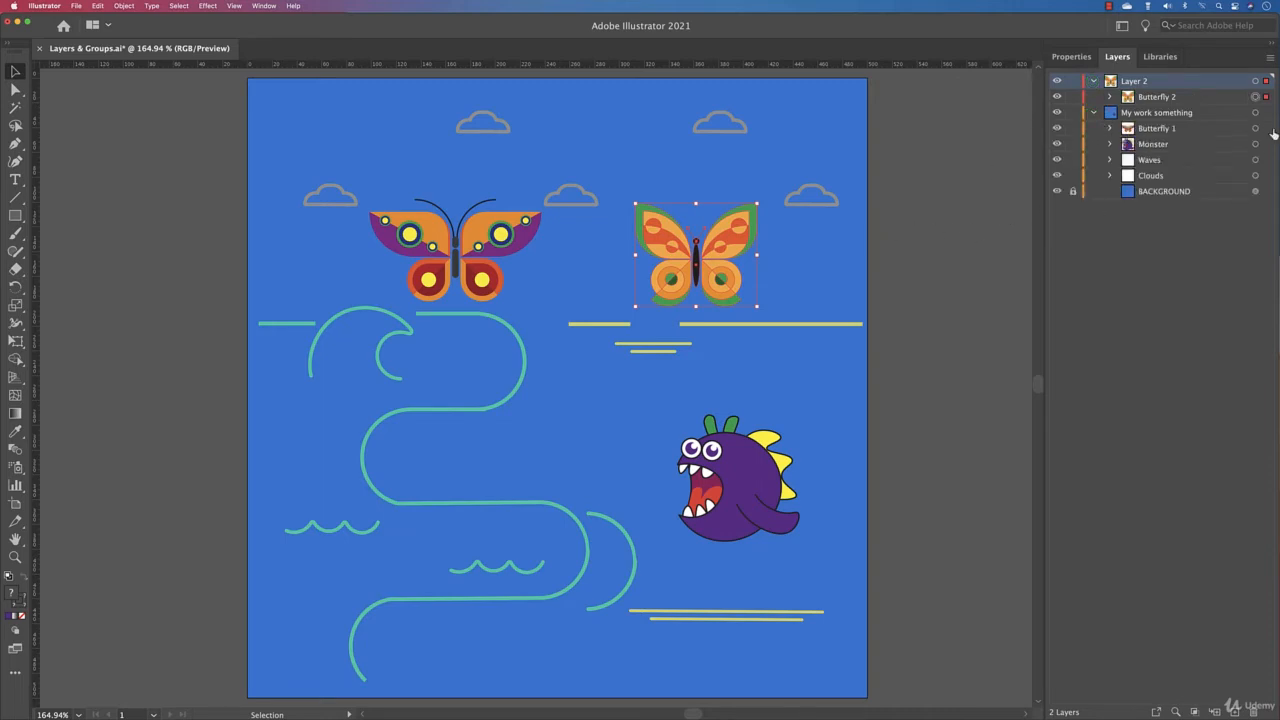
left_click(1257, 131)
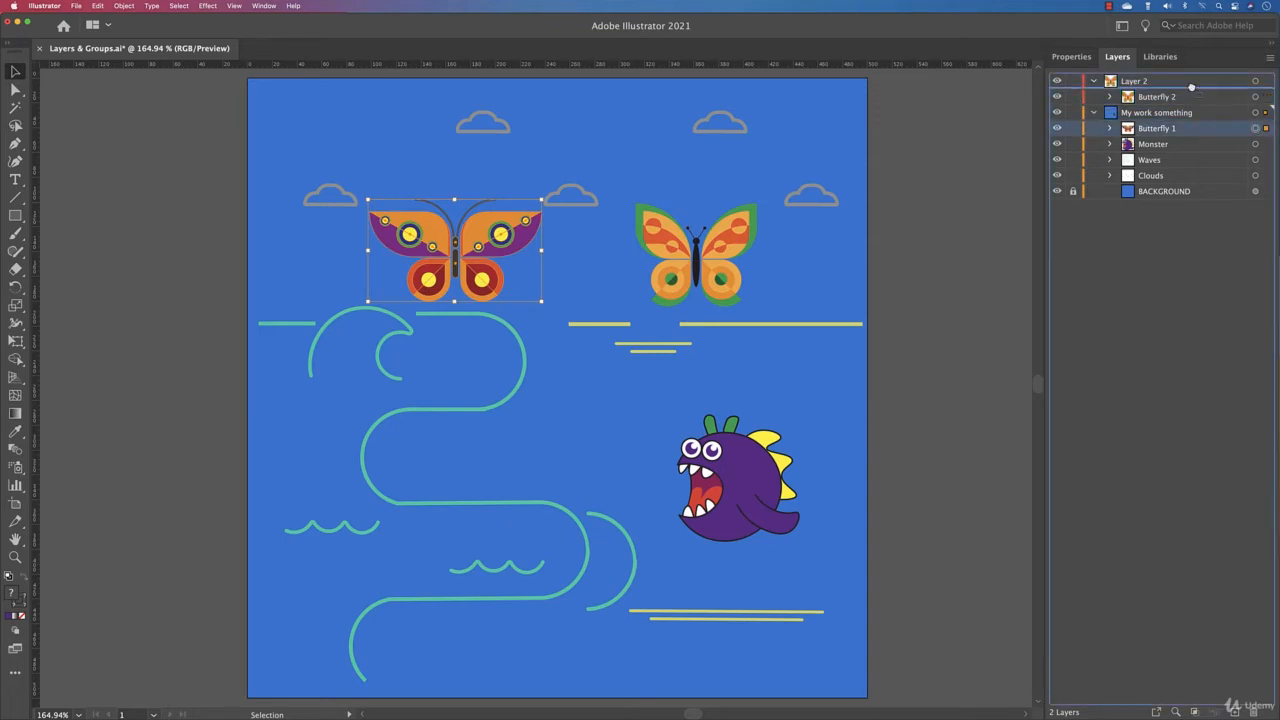
left_click(1188, 81)
left_click(1188, 96)
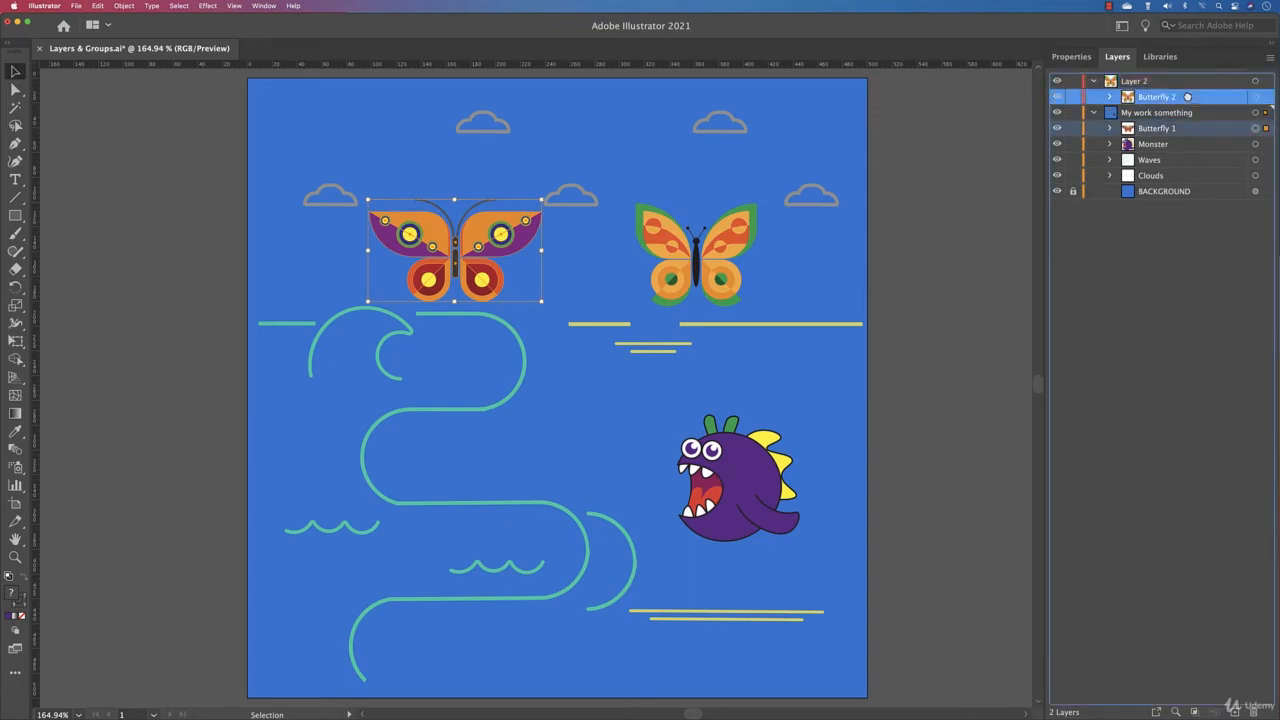
left_click_drag(1188, 97, 1186, 81)
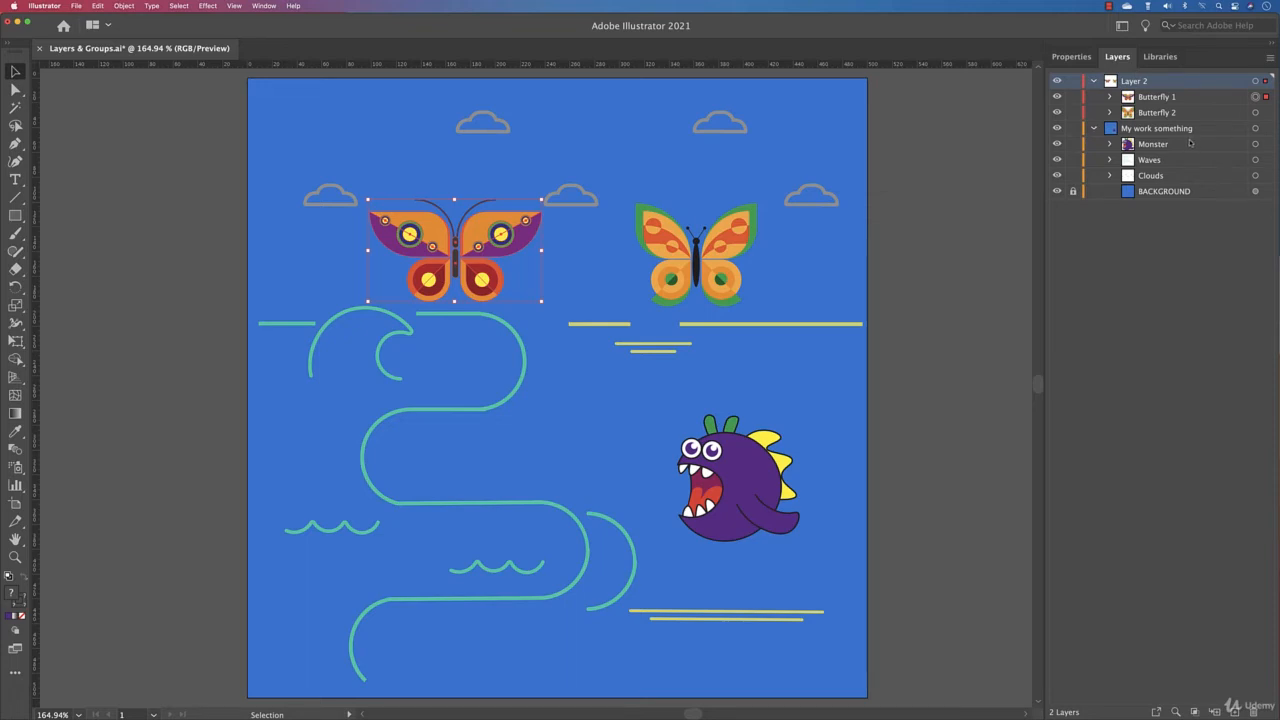
Rename Layer 2 as "Butterflies".
double_click(1142, 82)
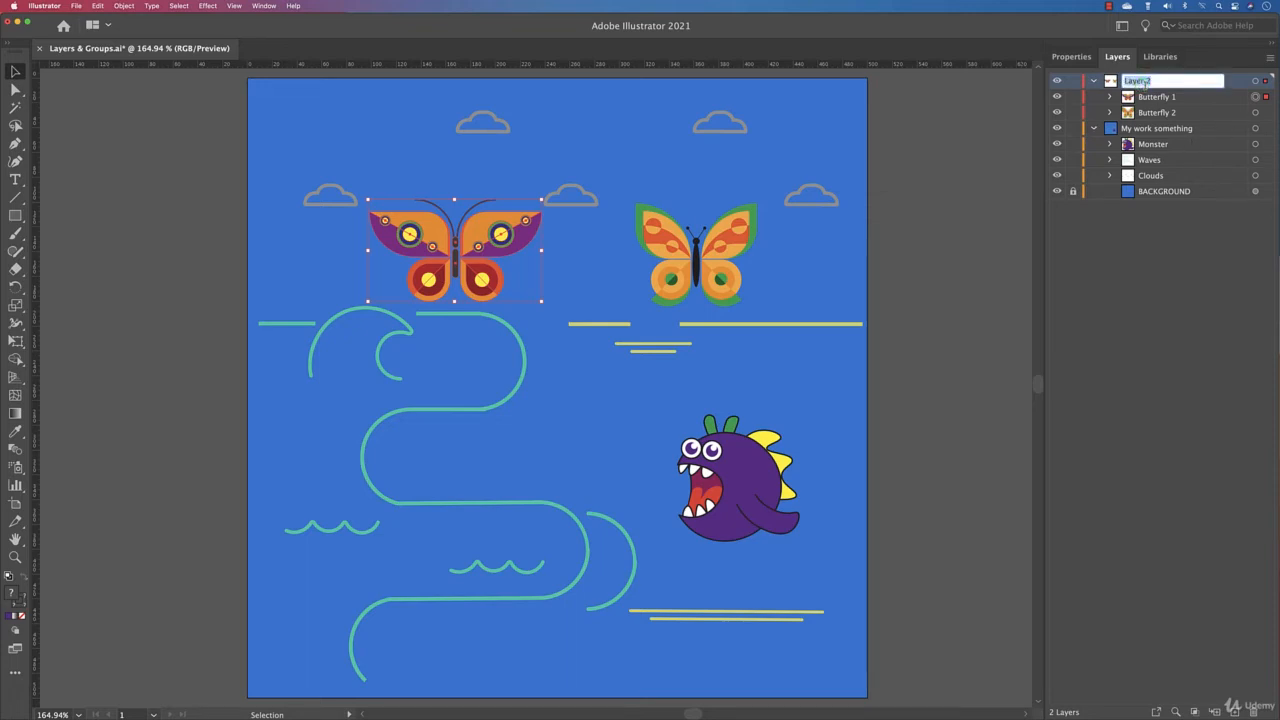
type("Butterflies")
key("Return")
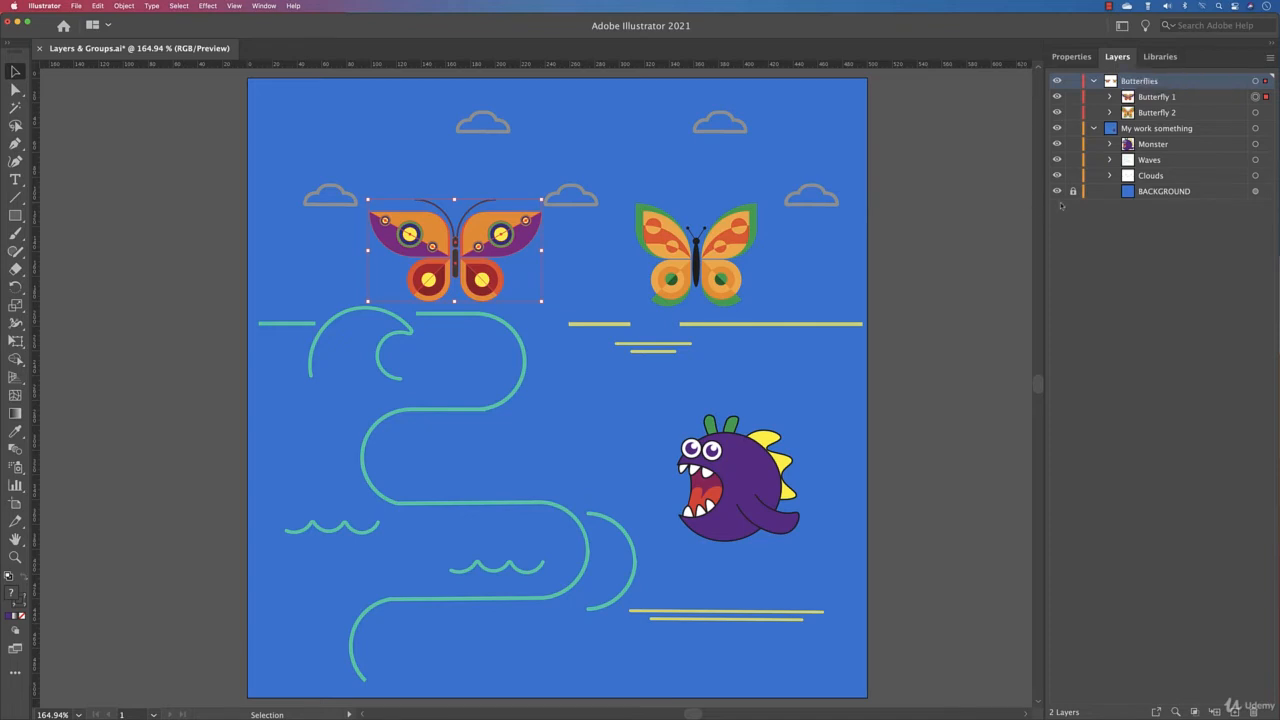
Add a new layer above the Butterflies layer and nest it inside Butterflies as a sublayer.
left_click(1155, 100)
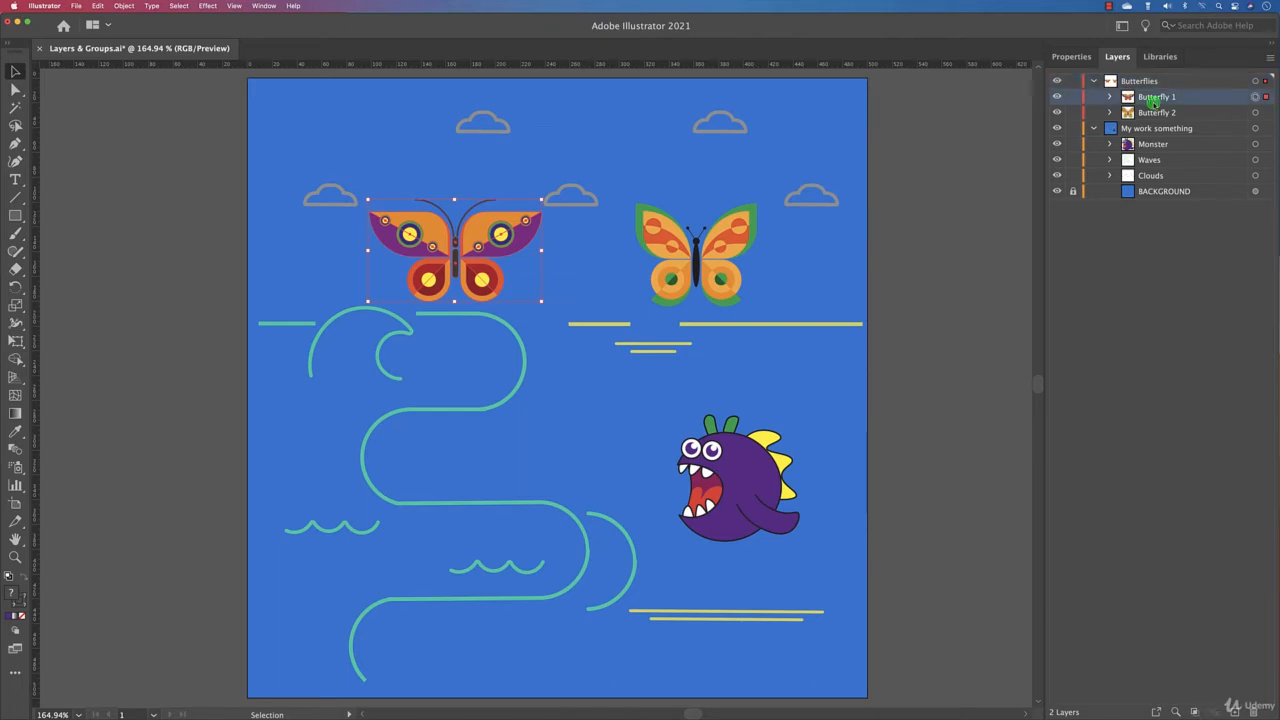
left_click(1256, 113)
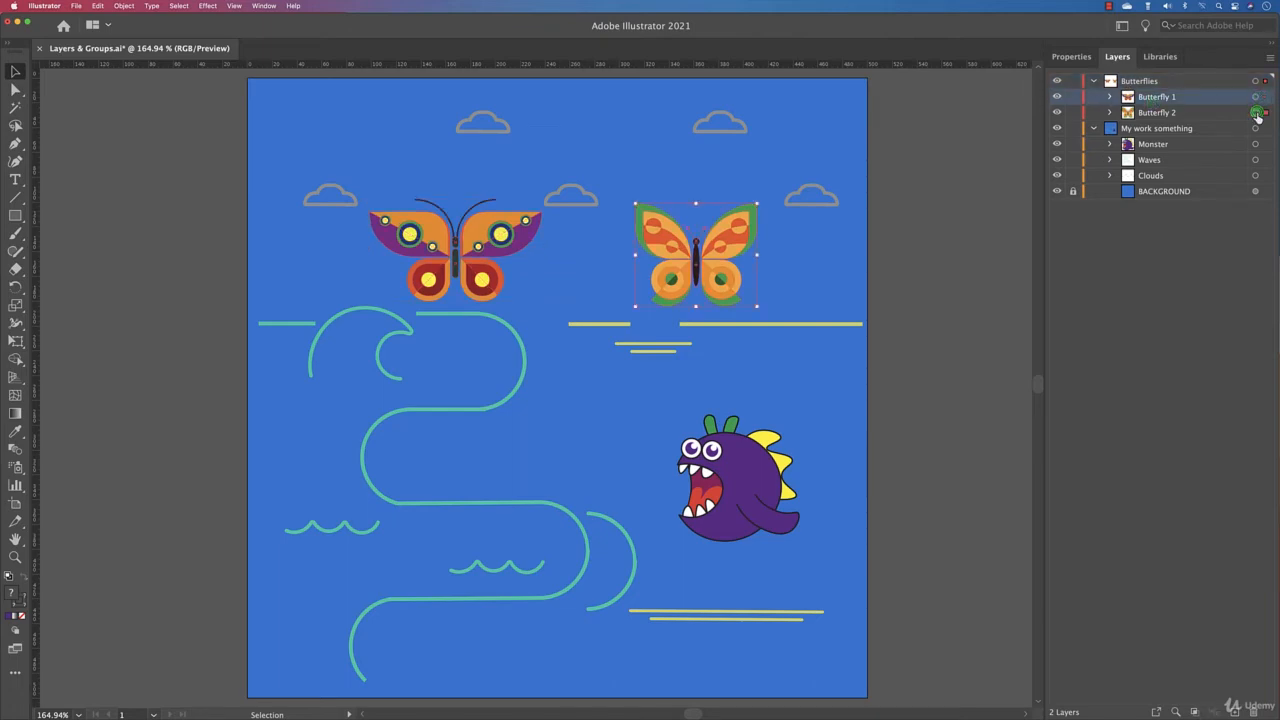
left_click(1157, 84)
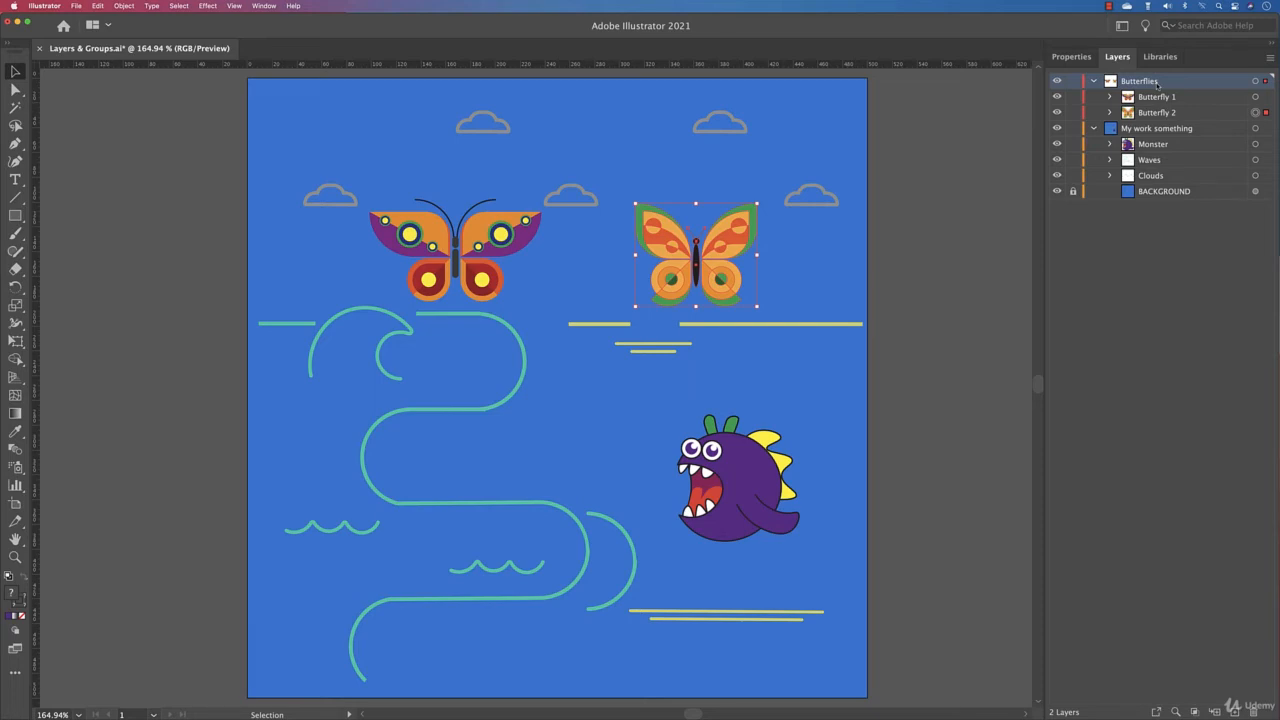
left_click(1235, 712)
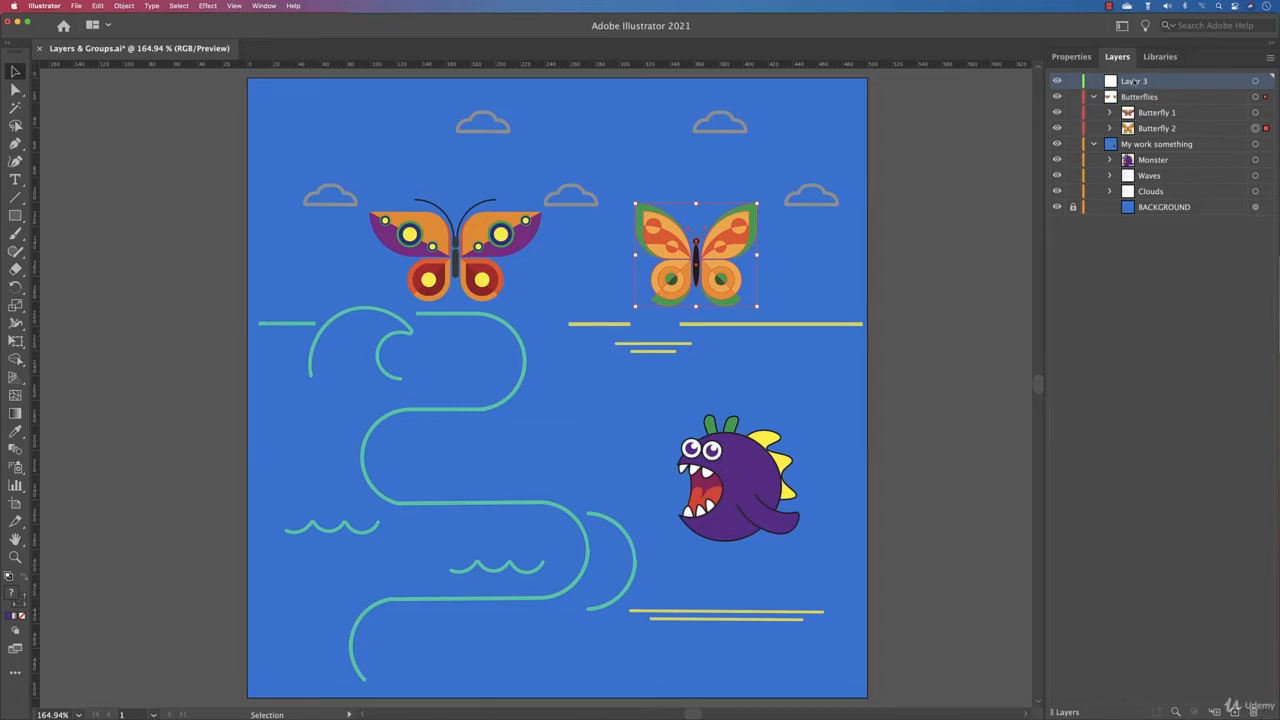
left_click_drag(1134, 82, 1134, 96)
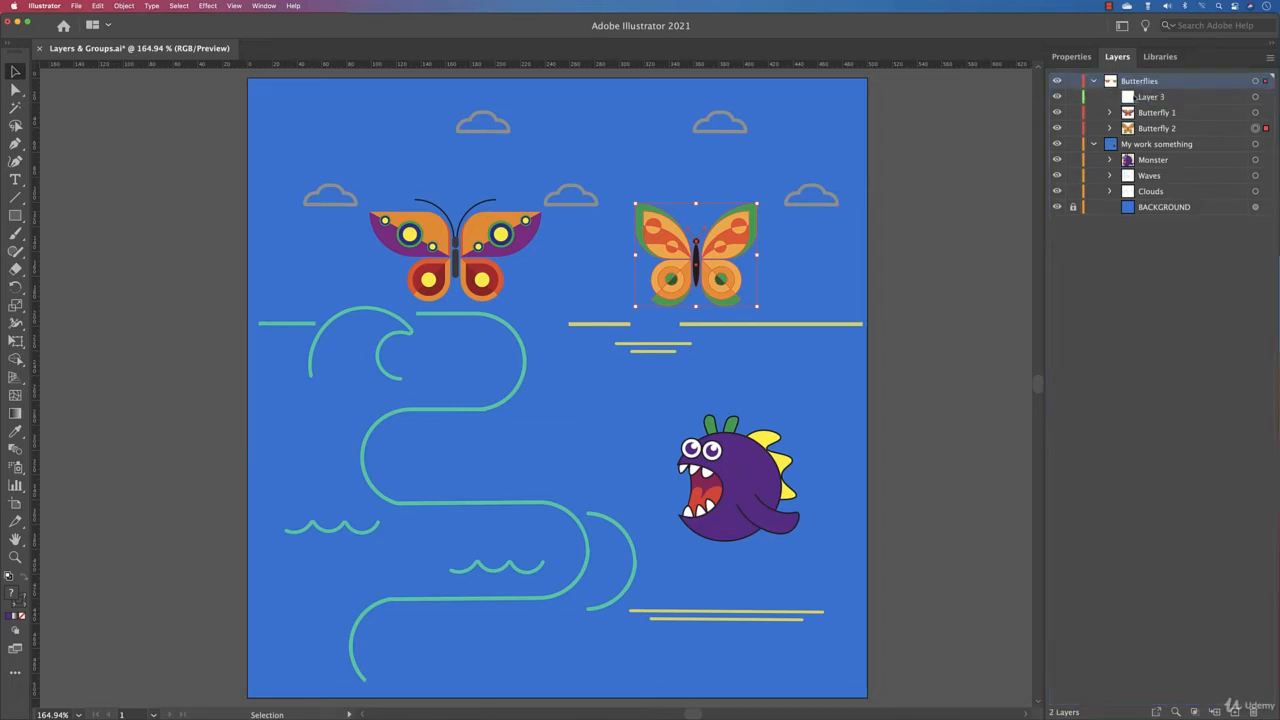
Move the Butterfly 1 group into the empty sublayer inside Butterflies and expand it to inspect its contents.
left_click(1254, 97)
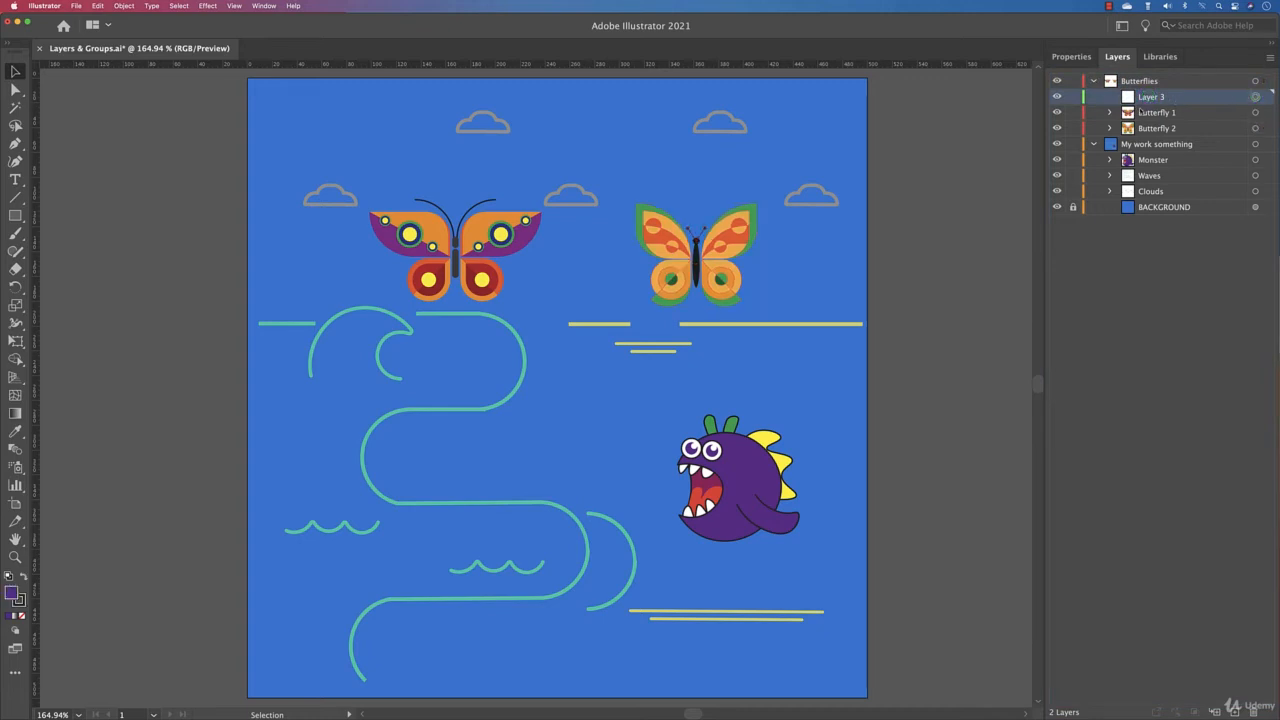
left_click(1136, 82)
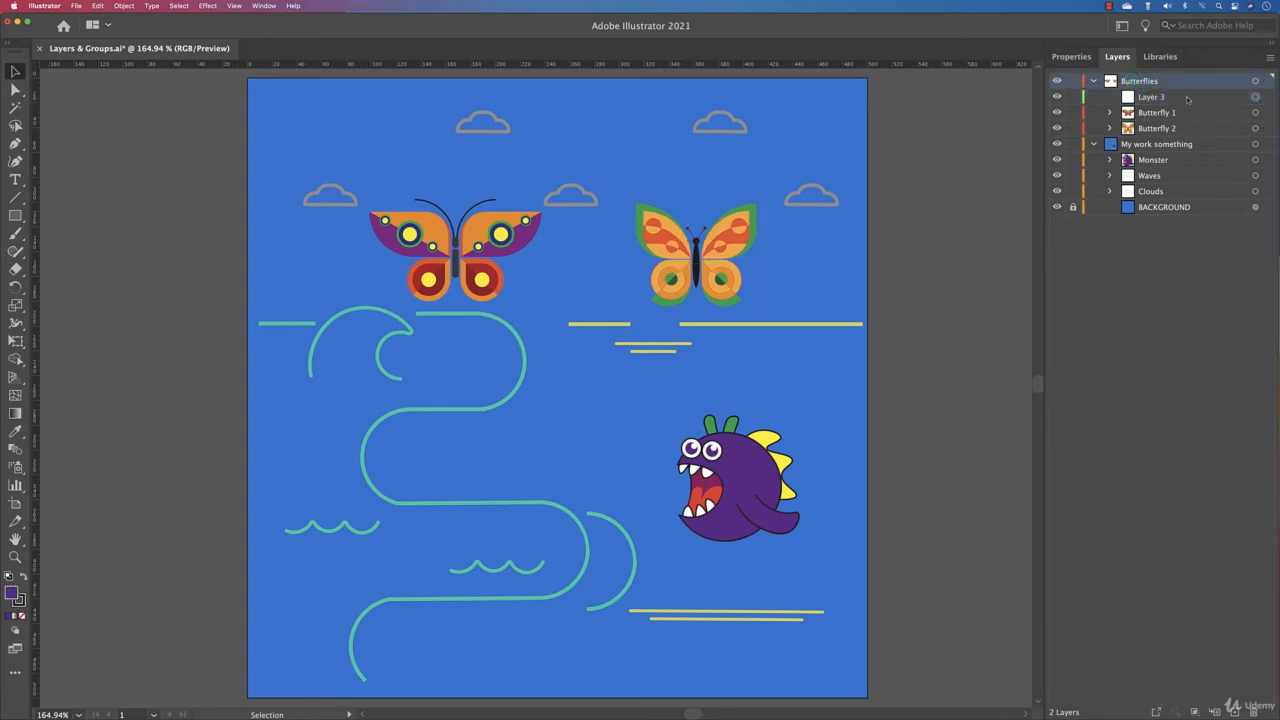
left_click(1178, 112)
left_click(1254, 113)
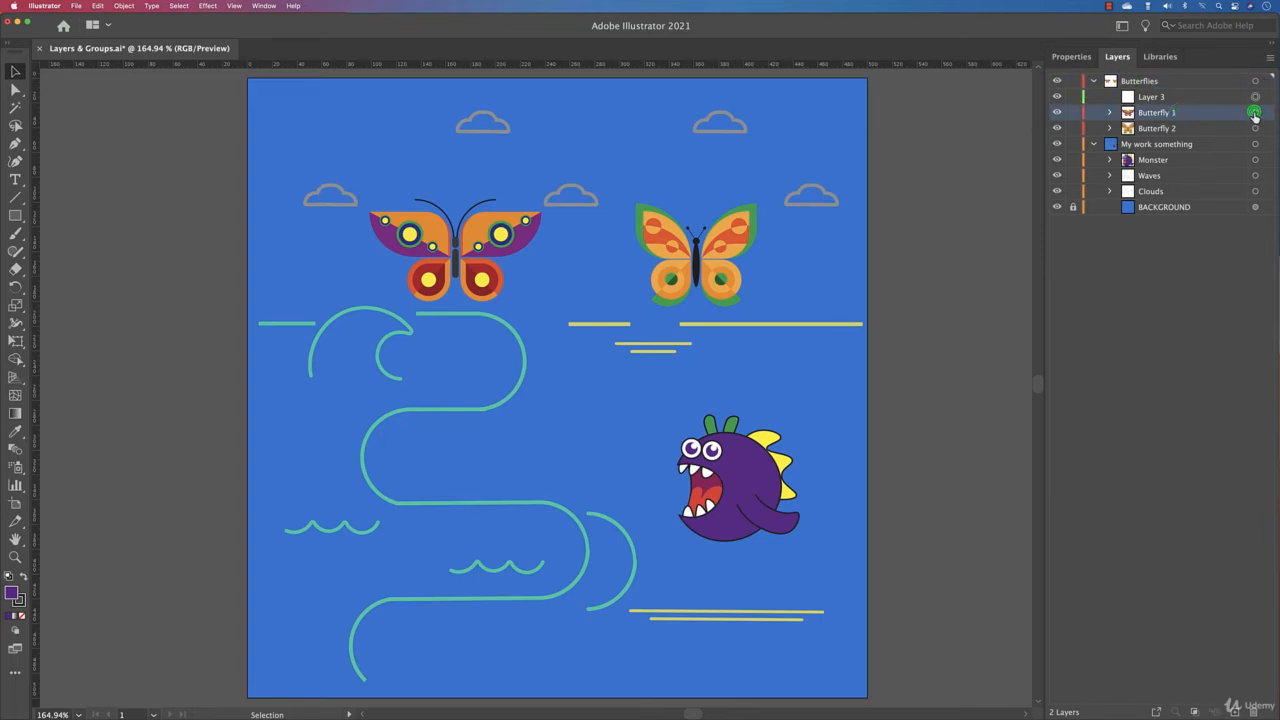
left_click(1217, 97)
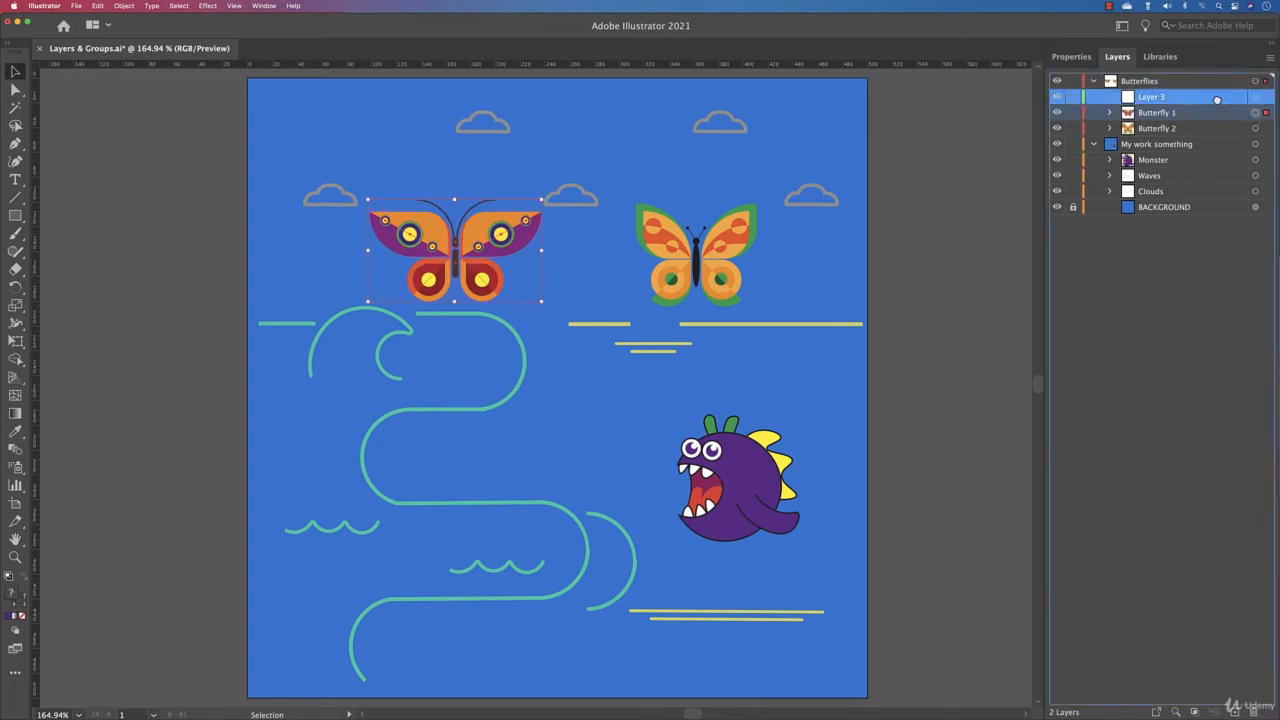
left_click_drag(1215, 97, 1216, 97)
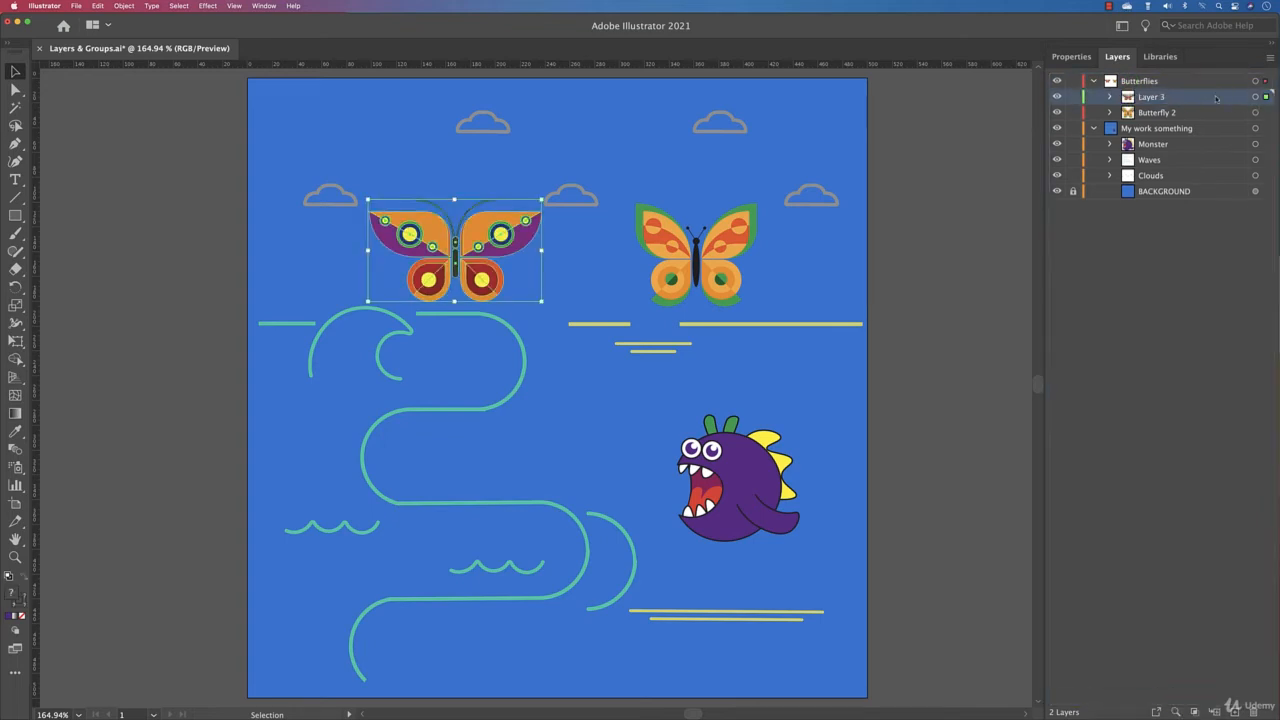
left_click(1110, 97)
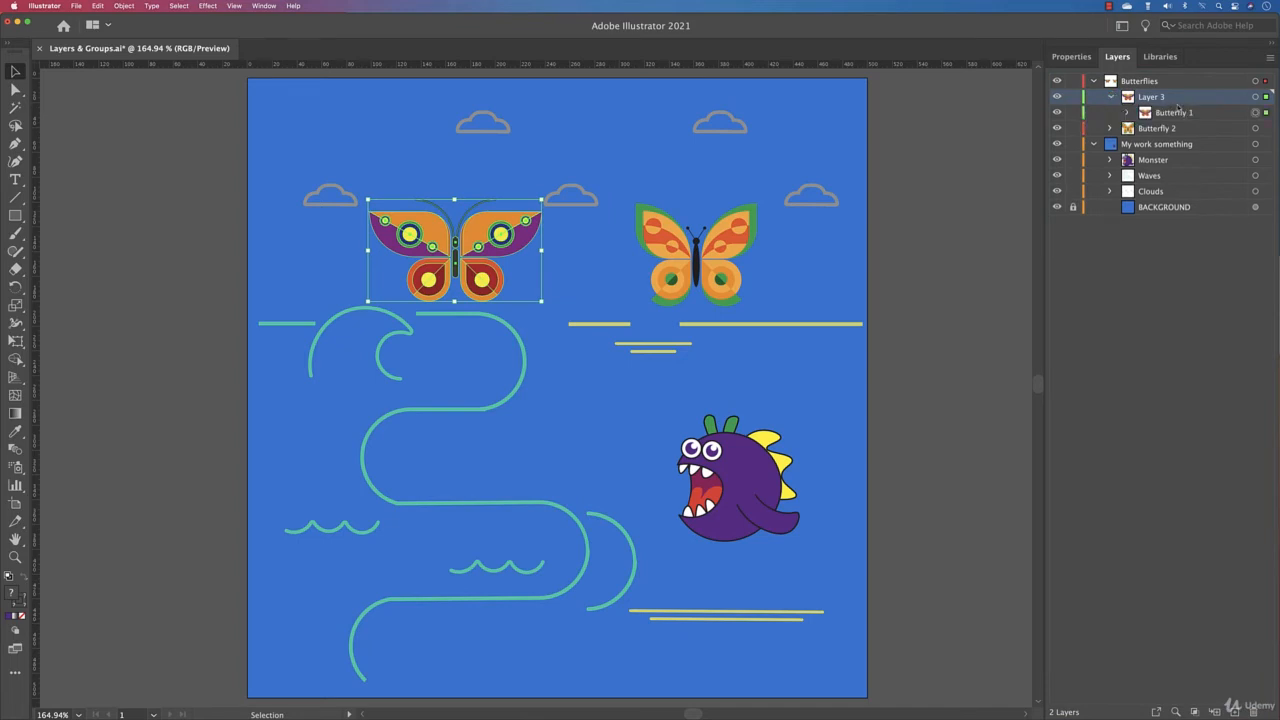
left_click(1128, 113)
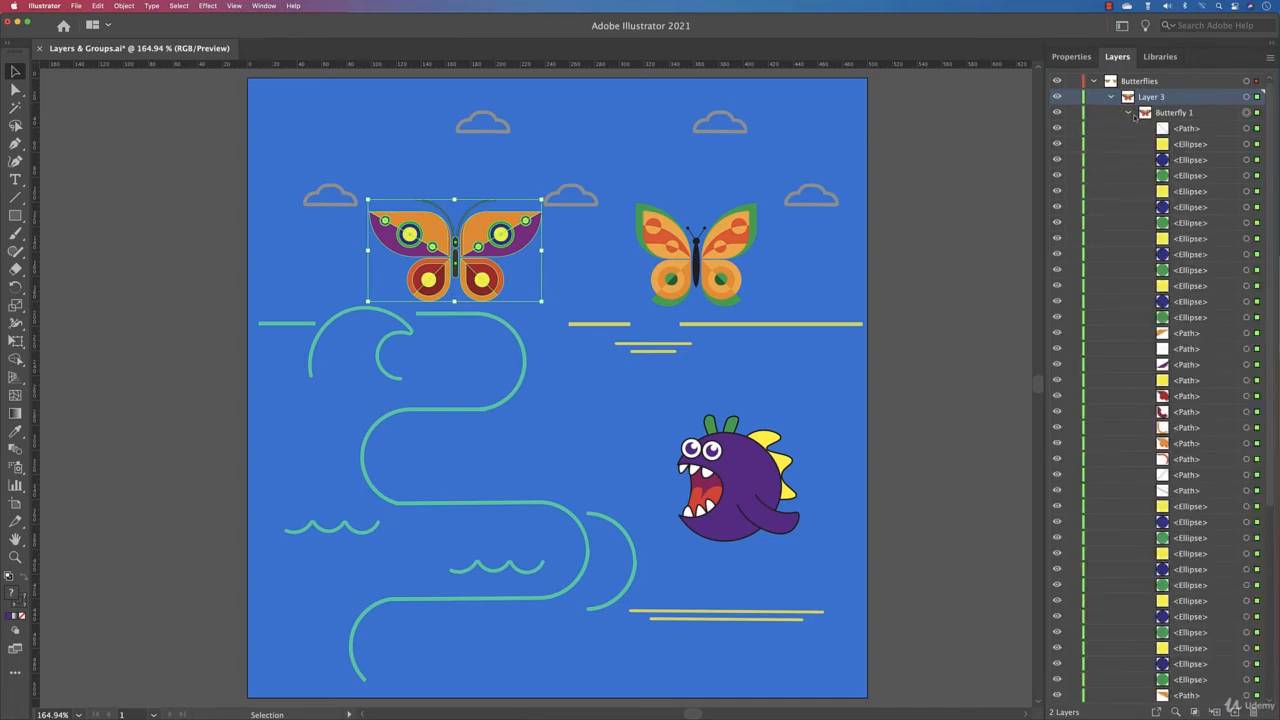
left_click(1128, 113)
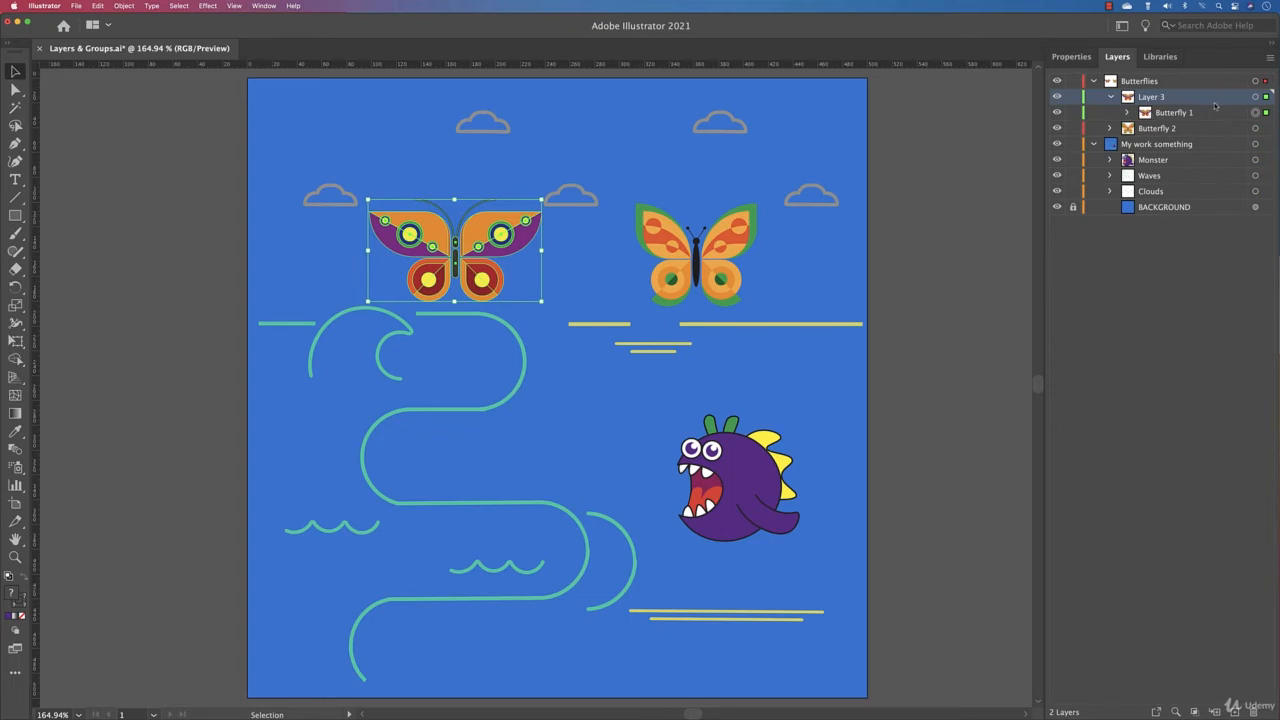
Move the Butterfly 1 group back directly under the Butterflies layer and delete the emptied Layer 3.
left_click(1150, 113)
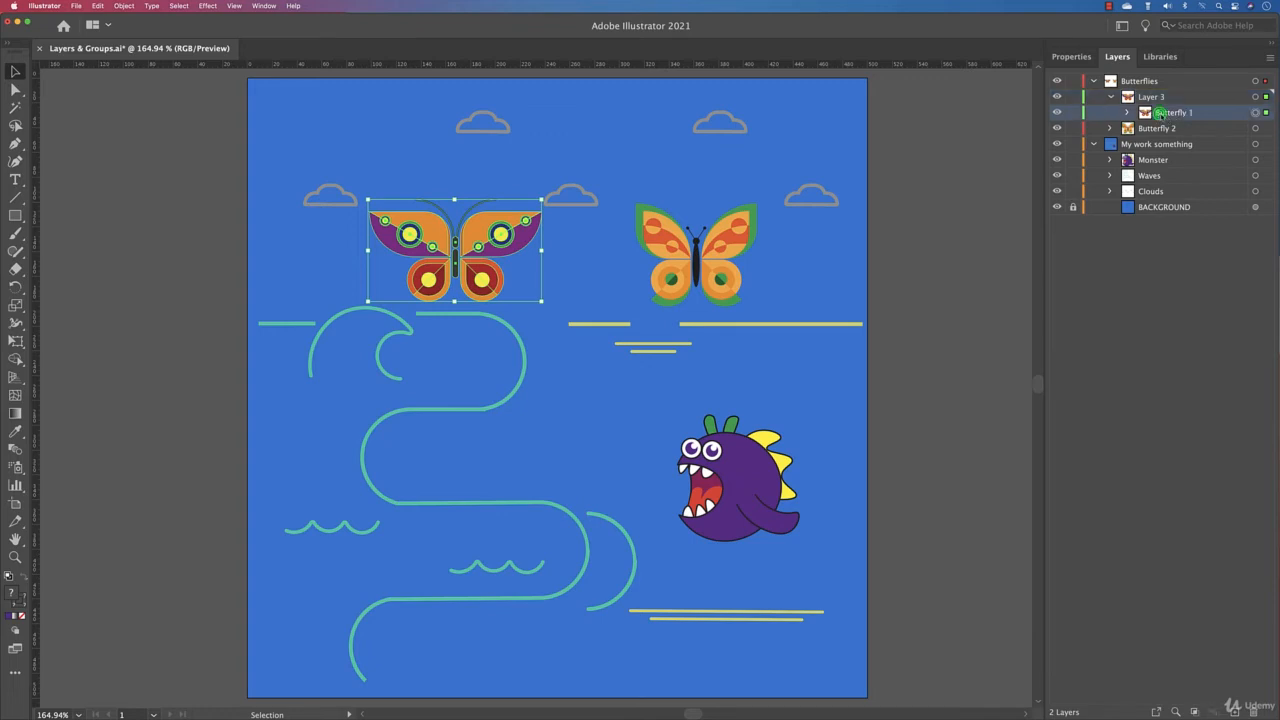
left_click_drag(1168, 112, 1157, 83)
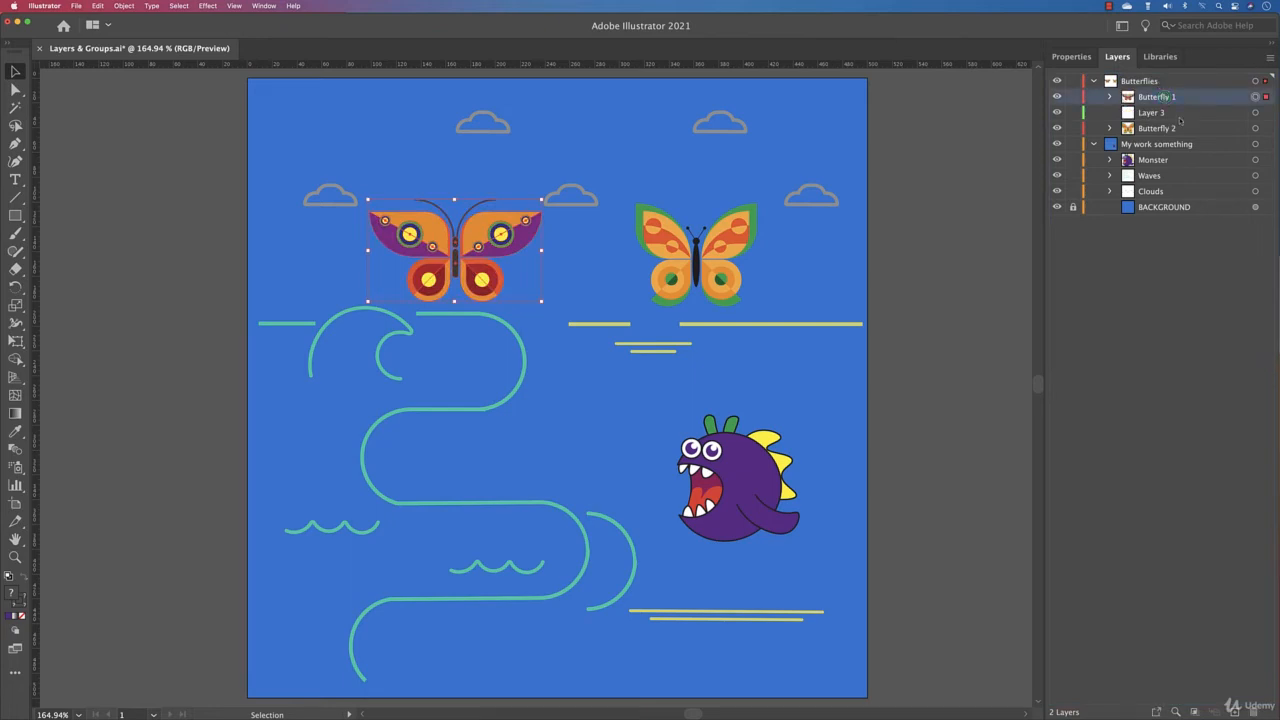
left_click(1256, 114)
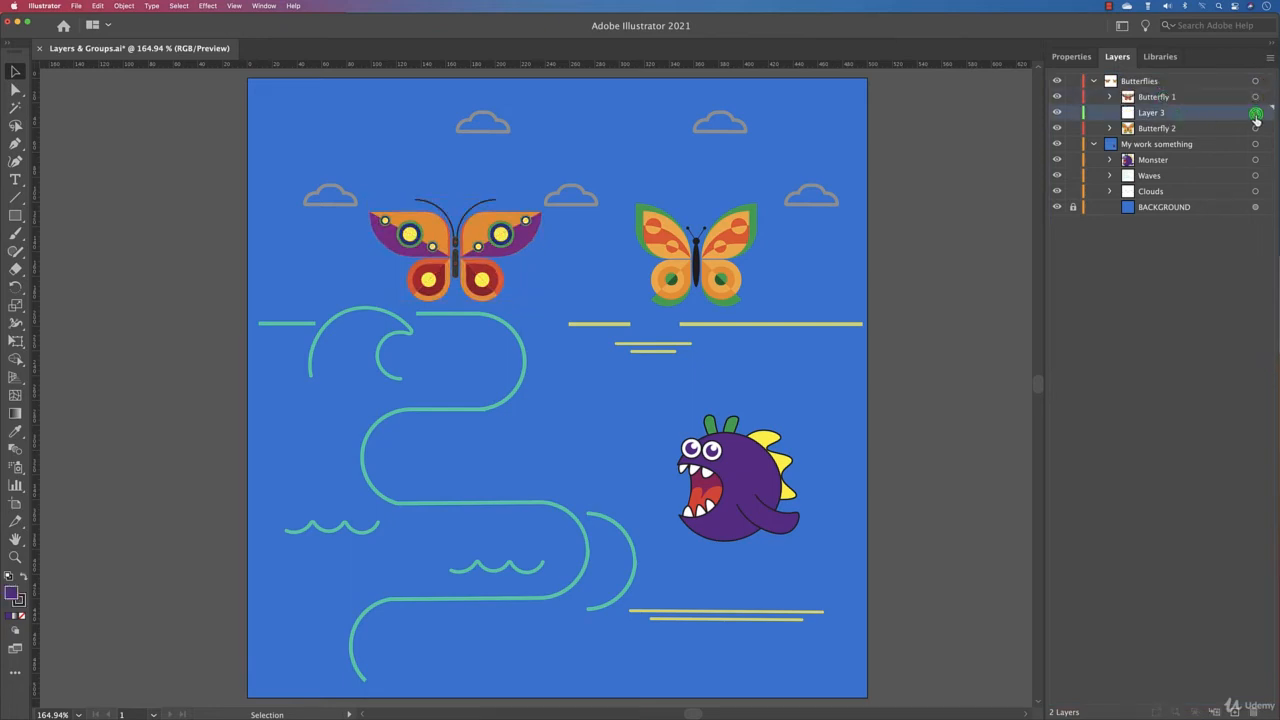
left_click(1254, 711)
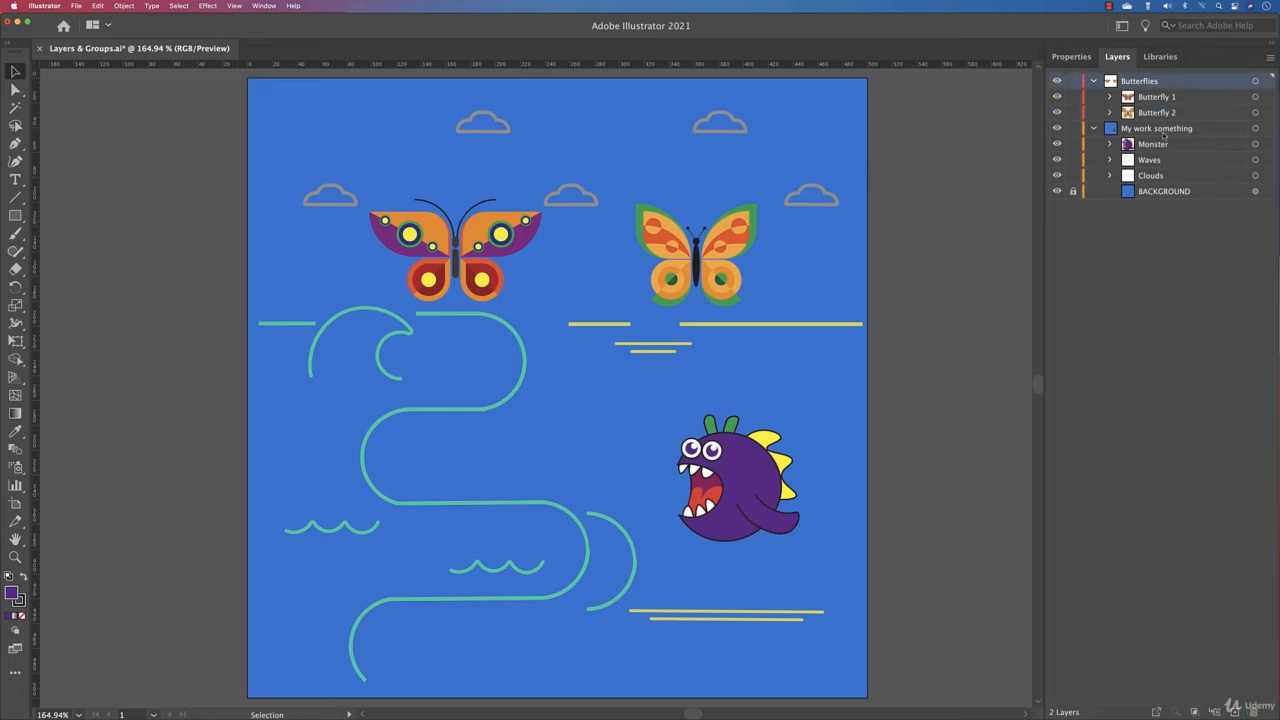
left_click(1164, 133)
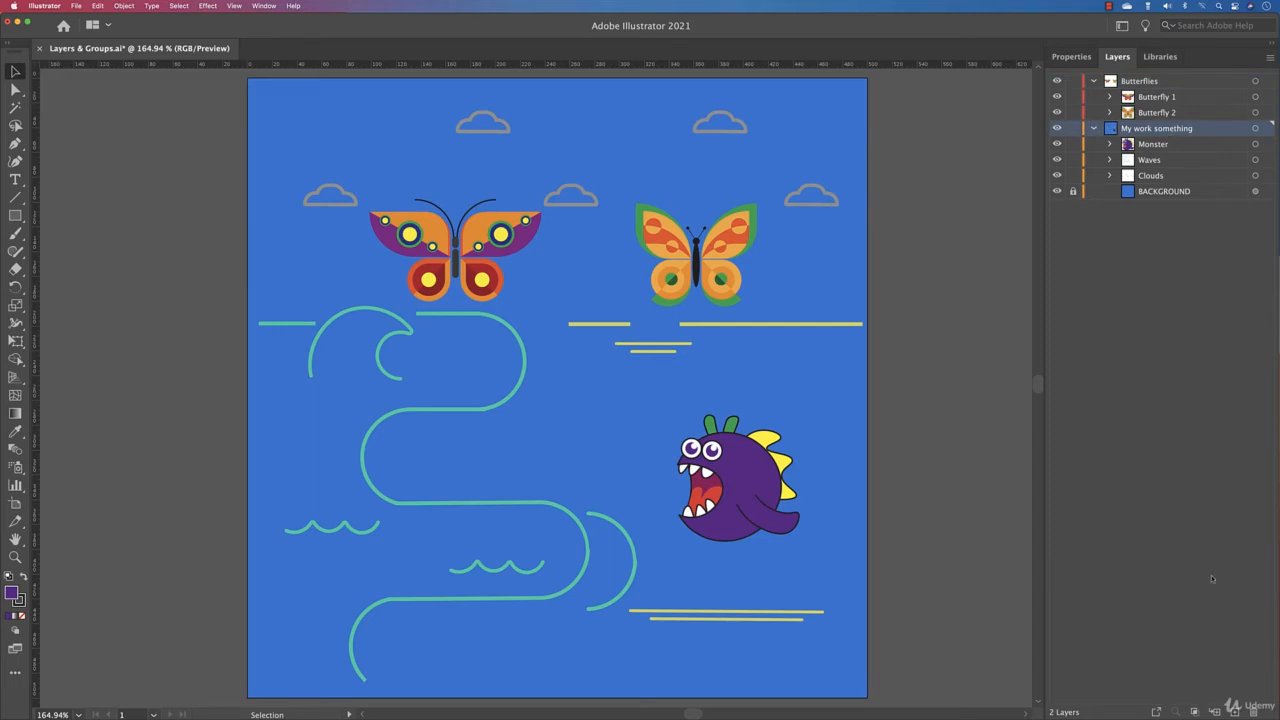
left_click(1234, 711)
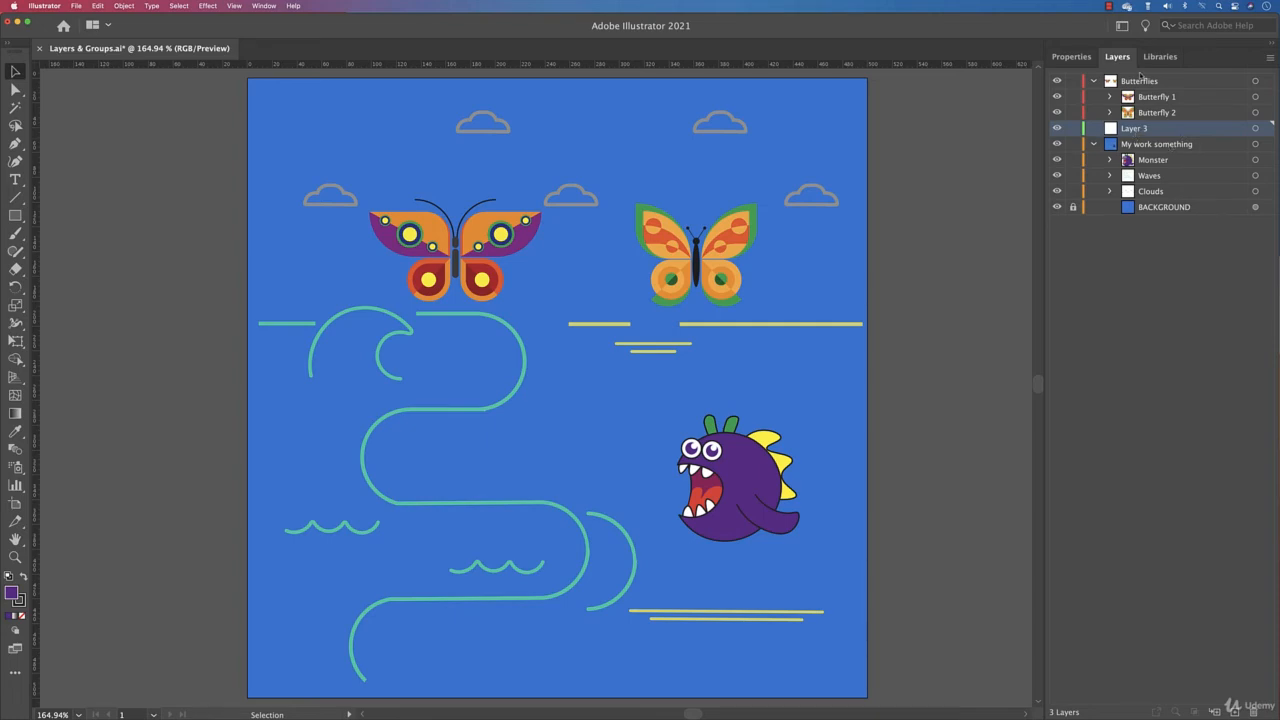
key("super+z")
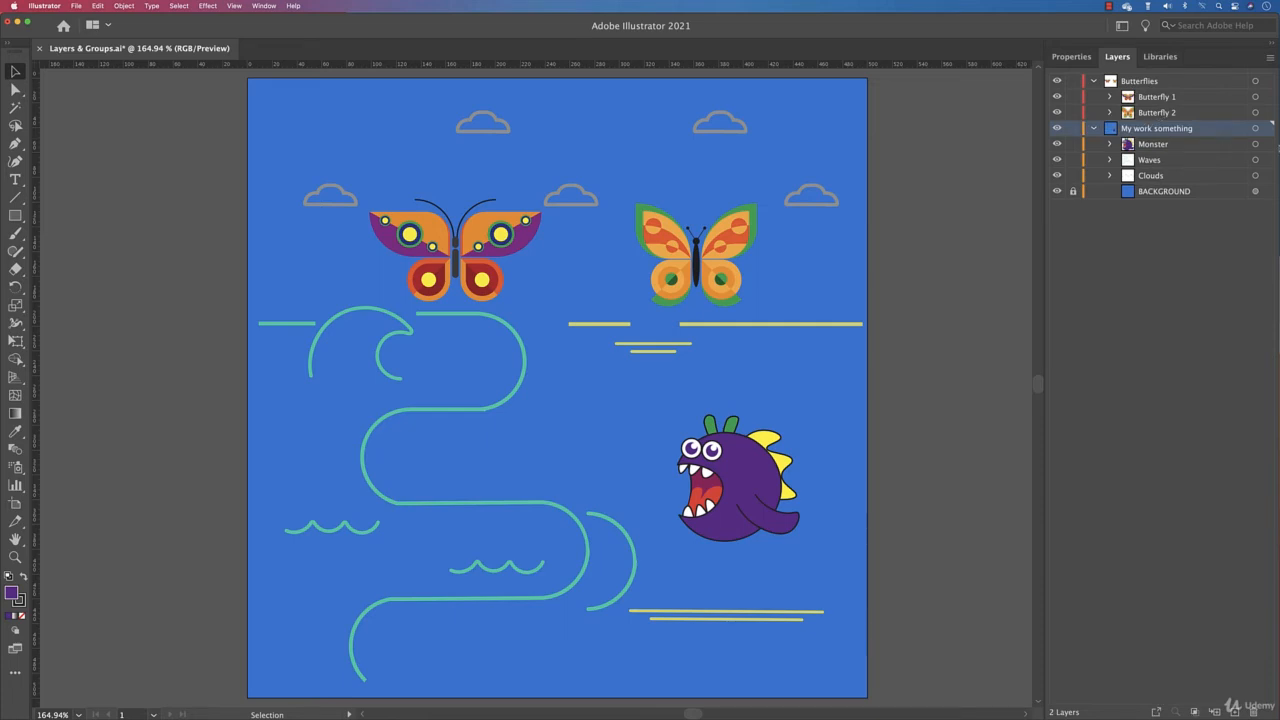
Create a new sublayer inside "My work something" and move the Monster group into it.
left_click(1255, 129)
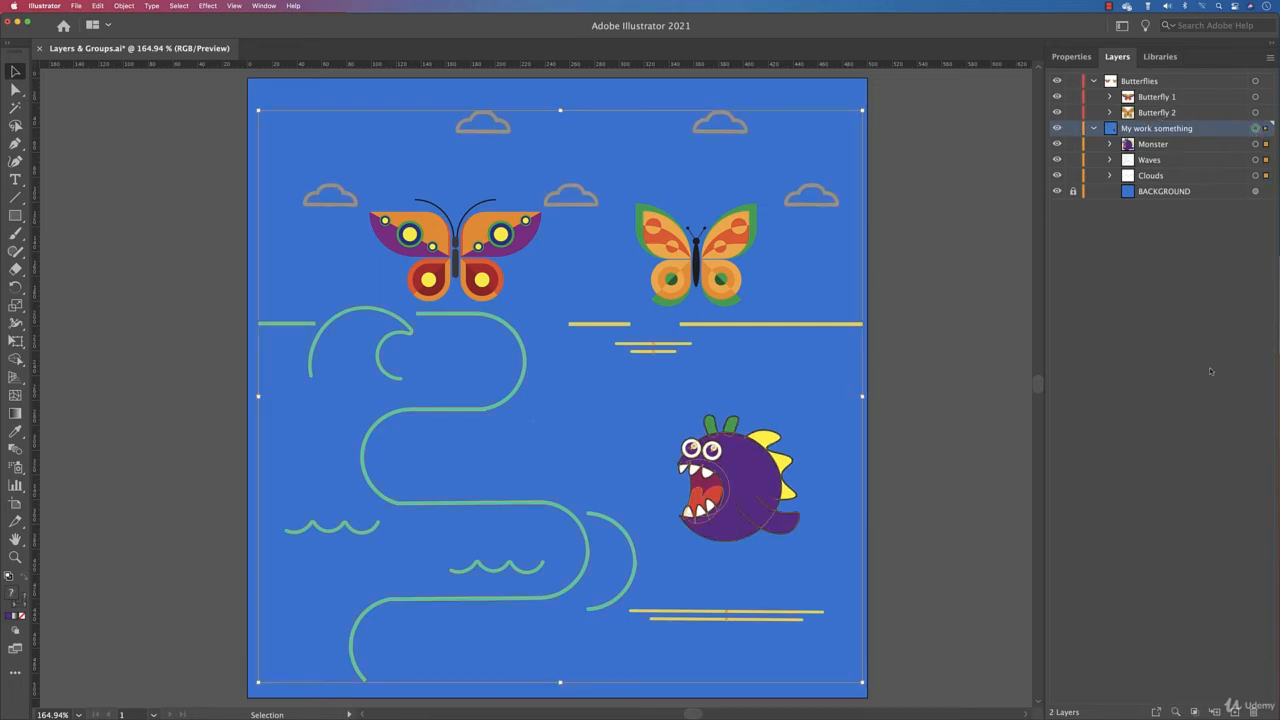
left_click(1214, 711)
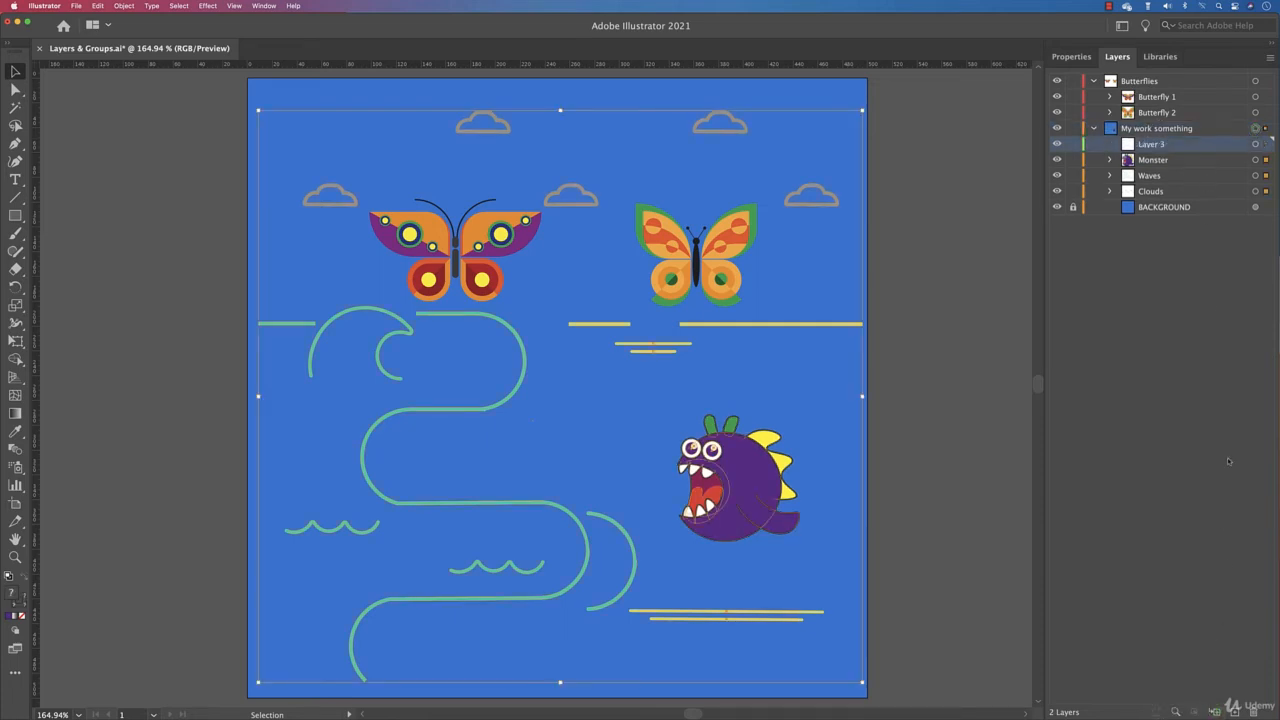
left_click(1151, 163)
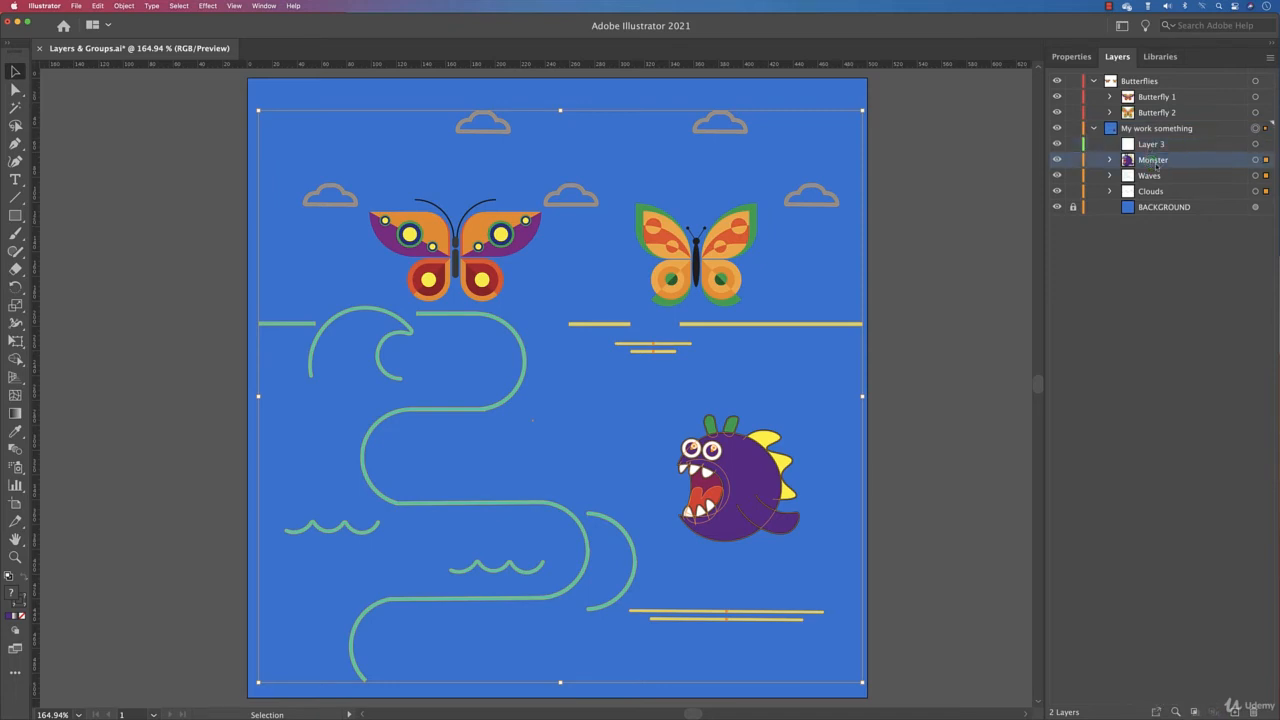
left_click_drag(1155, 163, 1155, 142)
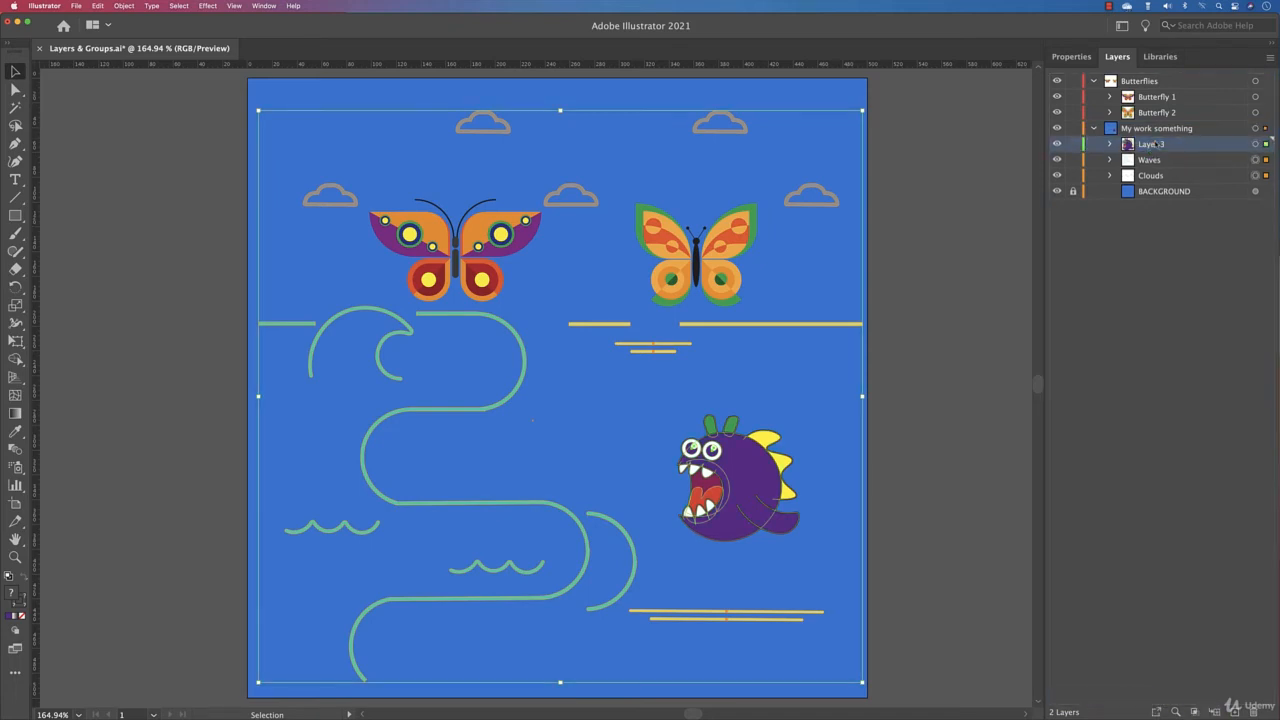
Expand the sublayer holding the Monster group and rename it as "Monster".
left_click(1141, 129)
left_click(1168, 145)
left_click(1108, 145)
double_click(1155, 144)
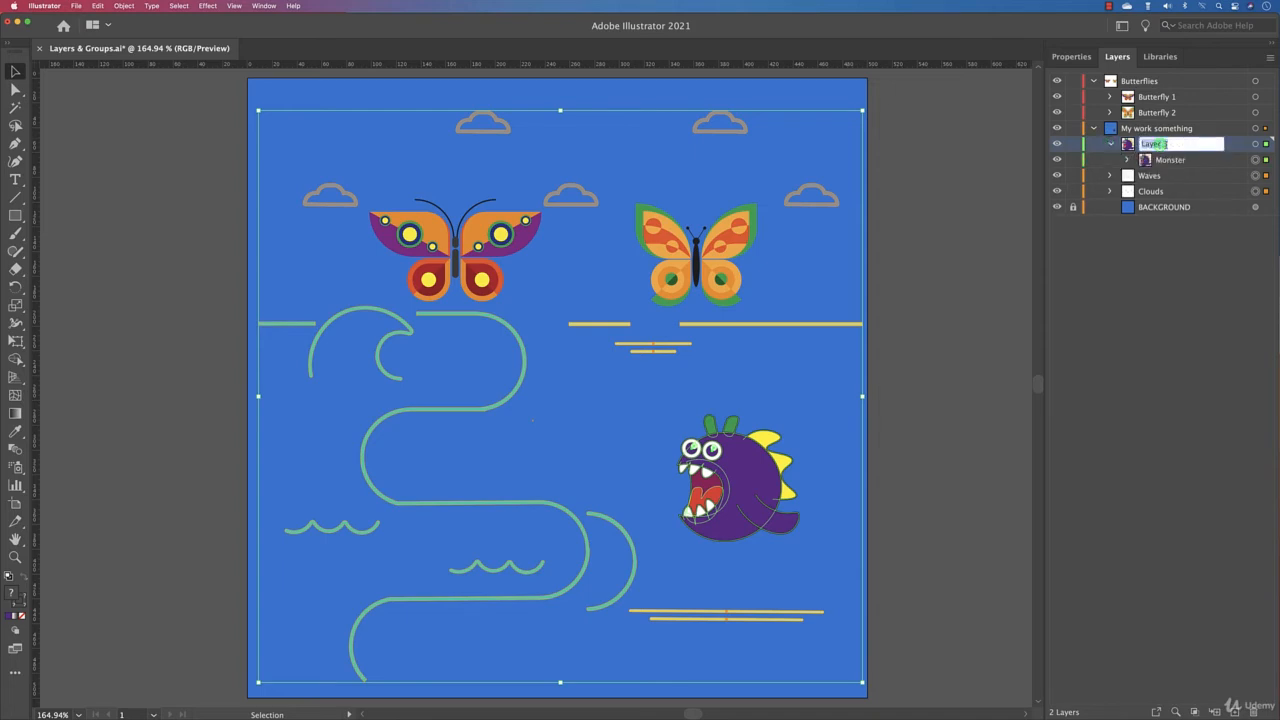
type("Monster")
key("Return")
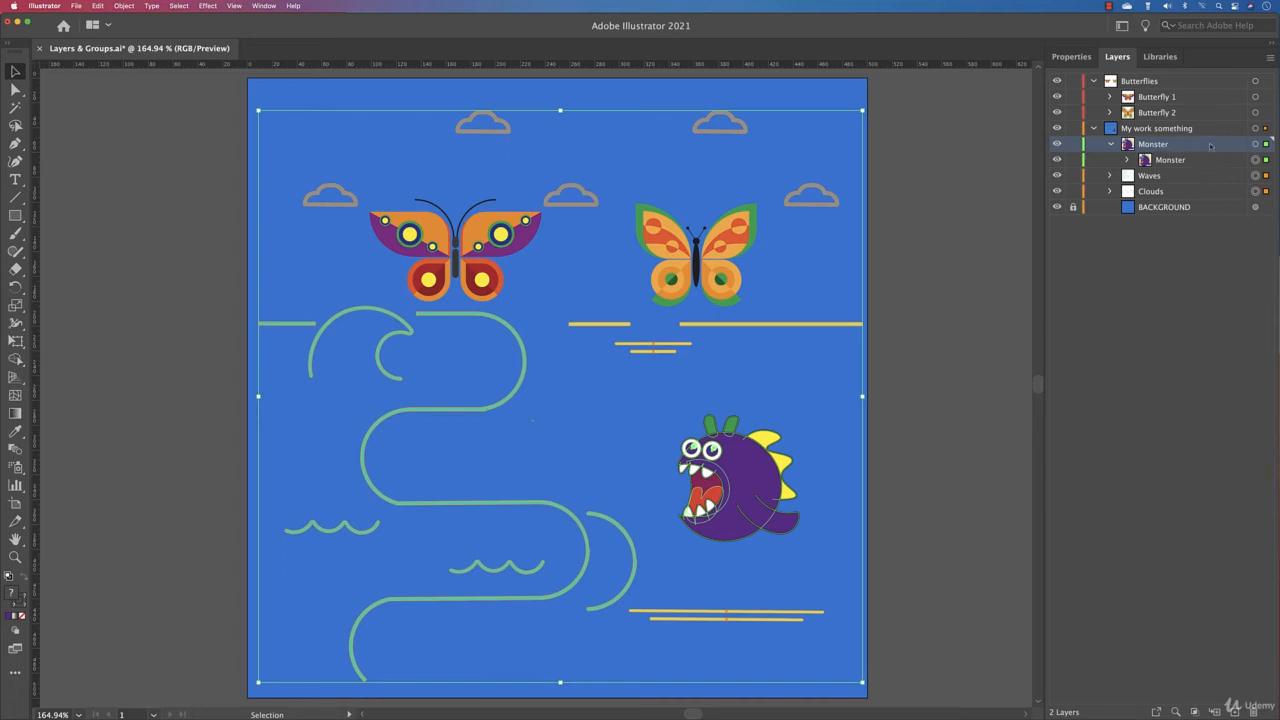
Collapse the Monster sublayer and move it out of "My work something" to become a top-level layer above Butterflies.
left_click(1112, 145)
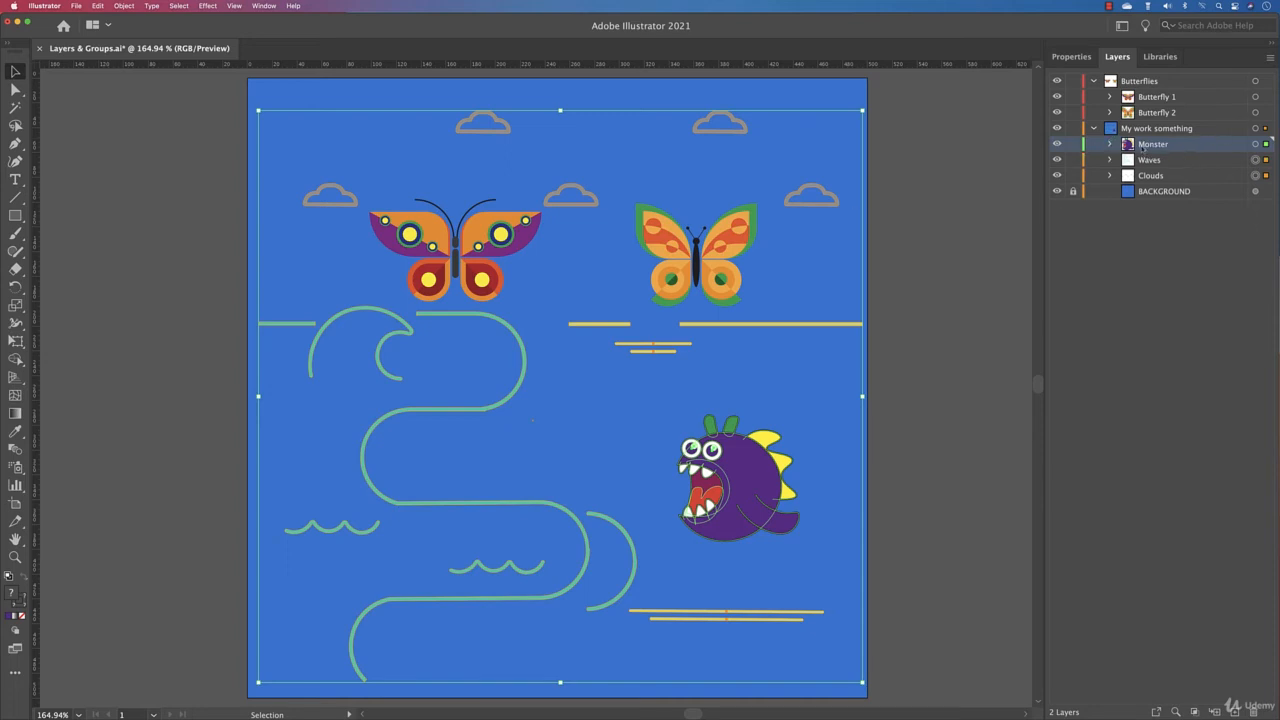
left_click_drag(1143, 146, 1130, 77)
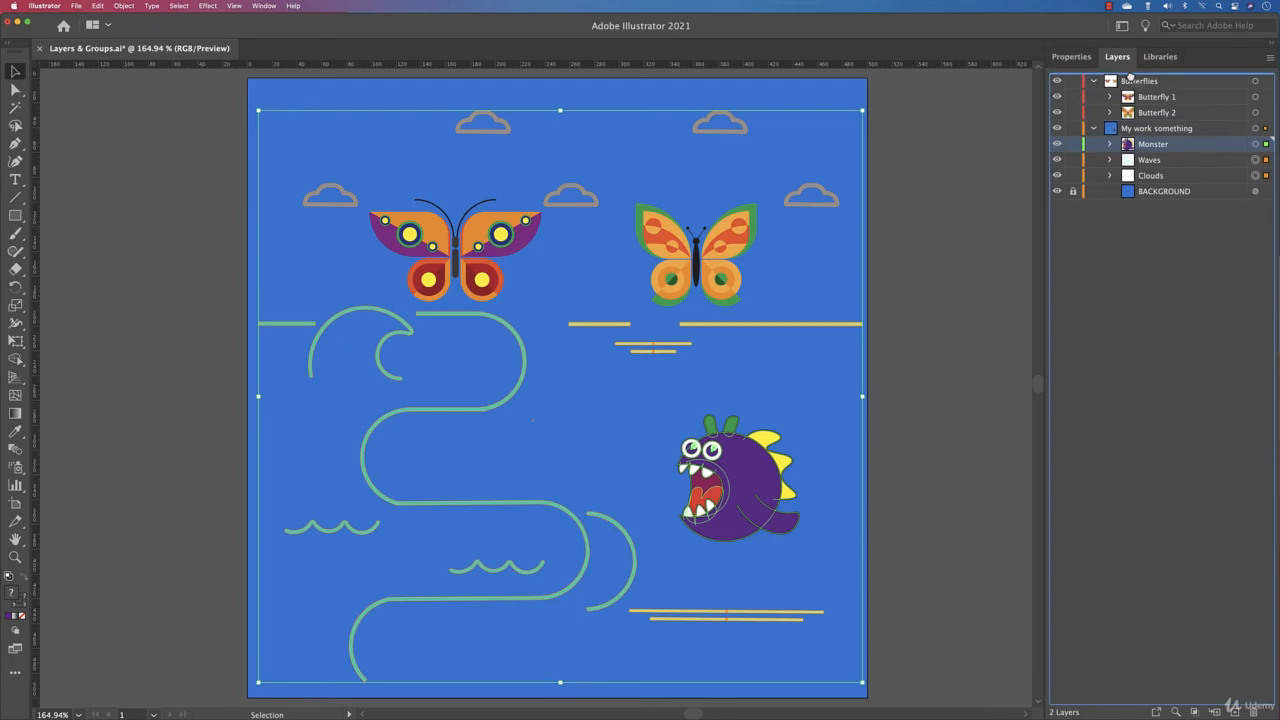
left_click_drag(1130, 77, 1130, 76)
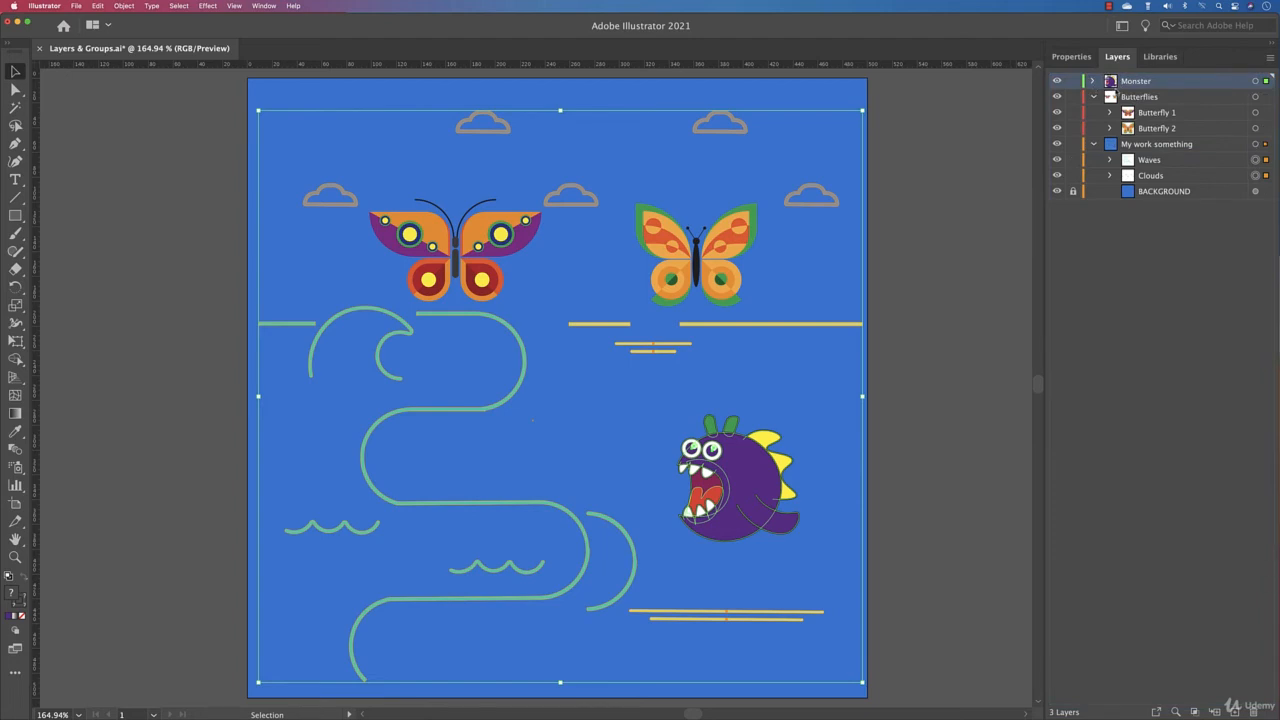
Collapse the Butterflies and "My work something" layers and reorder the stack so Butterflies sits above Monster.
left_click(1094, 97)
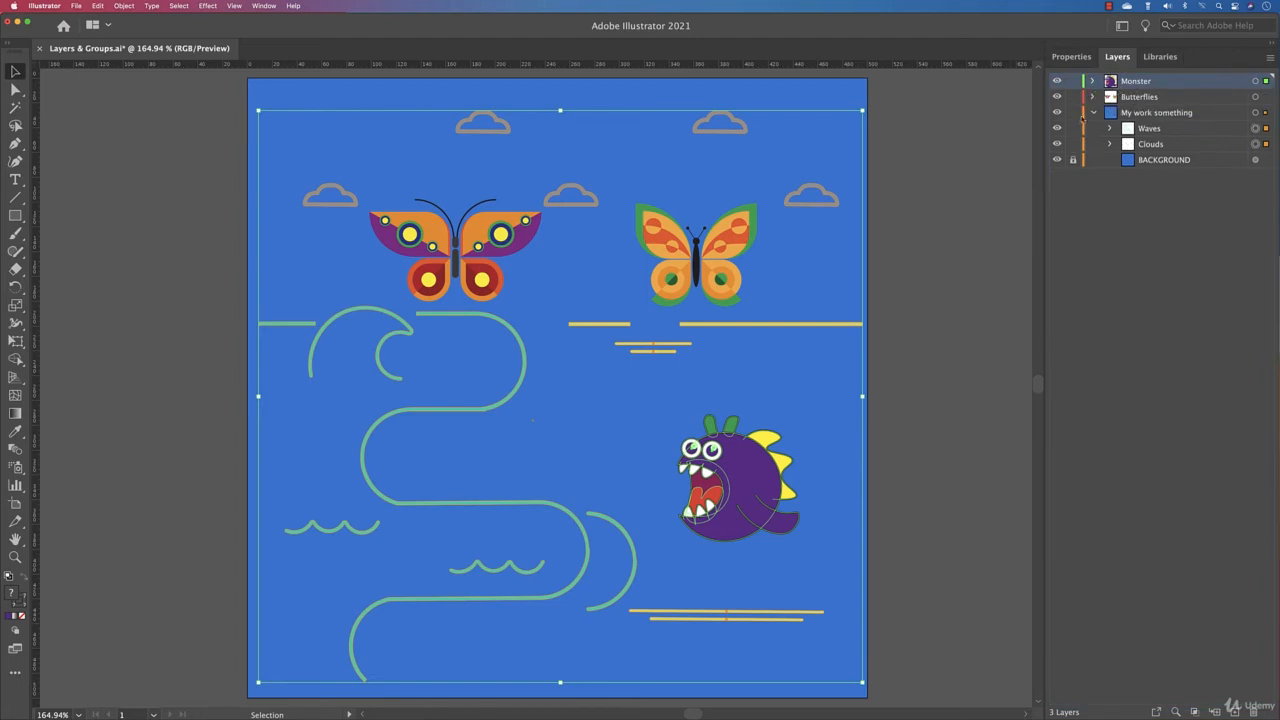
left_click(1094, 112)
mouse_move(1139, 97)
left_mouse_down()
mouse_move(1136, 81)
mouse_move(1140, 103)
left_mouse_up()
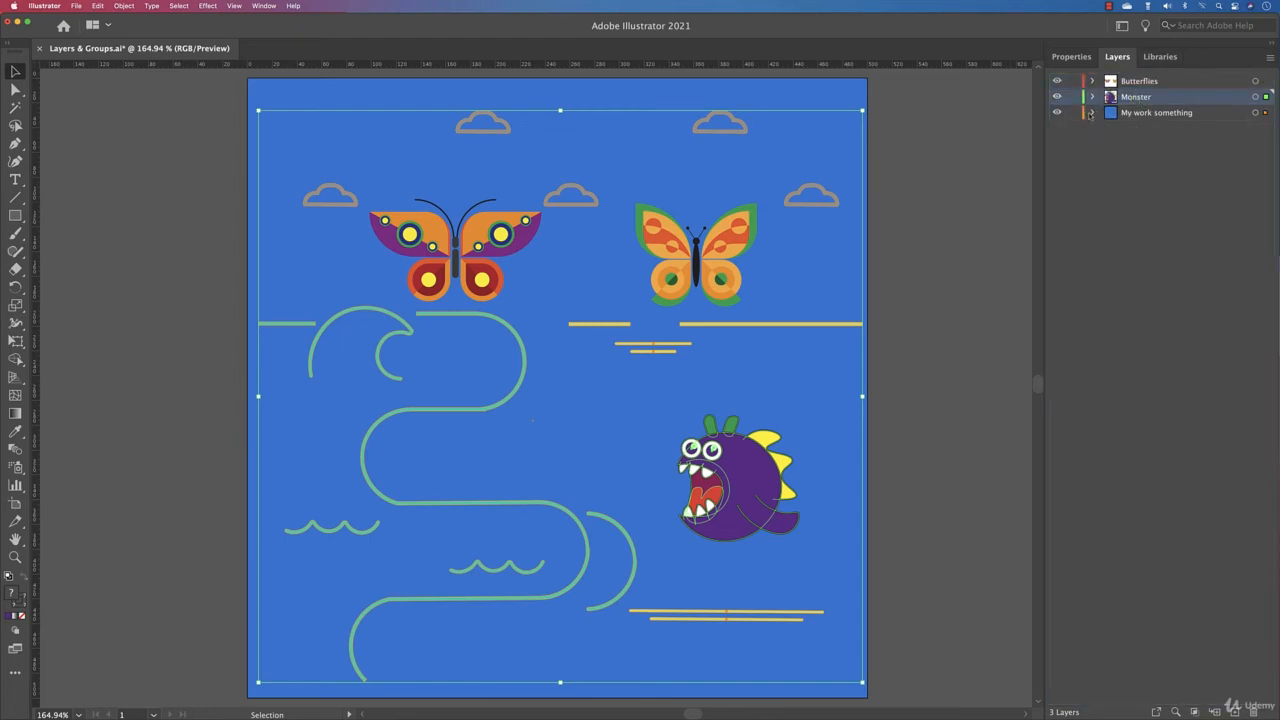
Expand "My work something" and unlock its BACKGROUND object.
left_click(1092, 112)
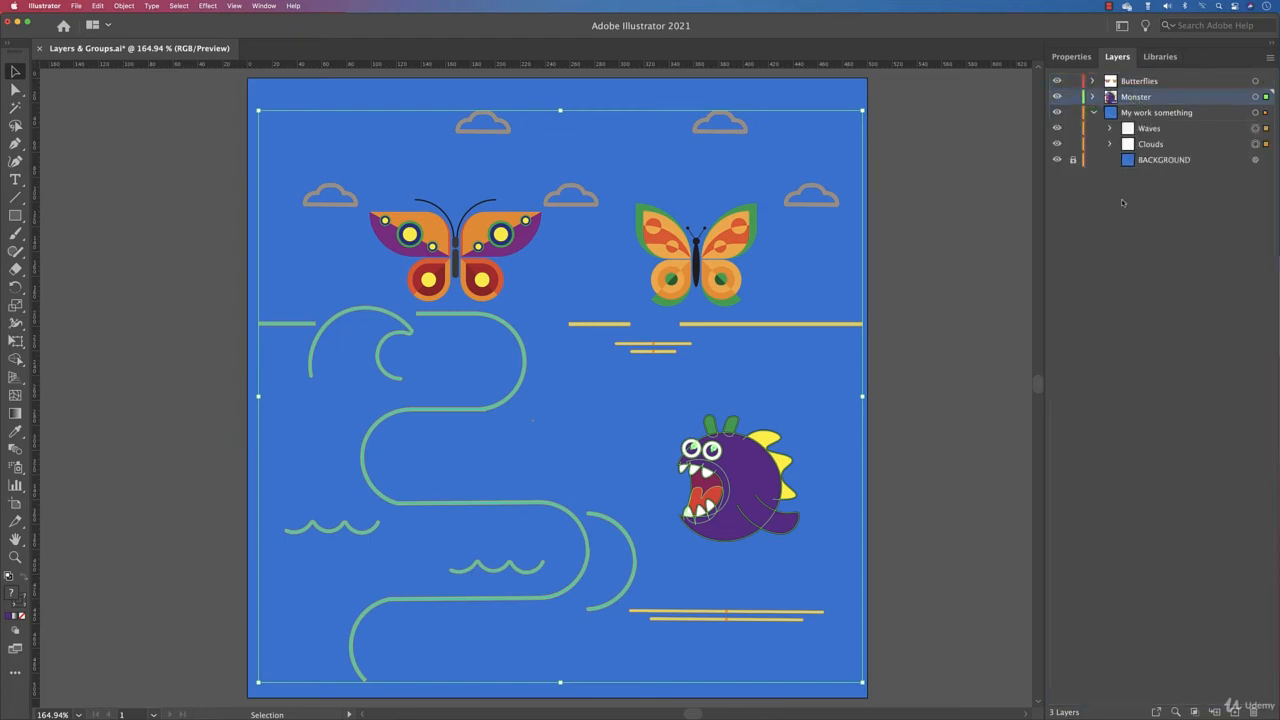
left_click(1176, 158)
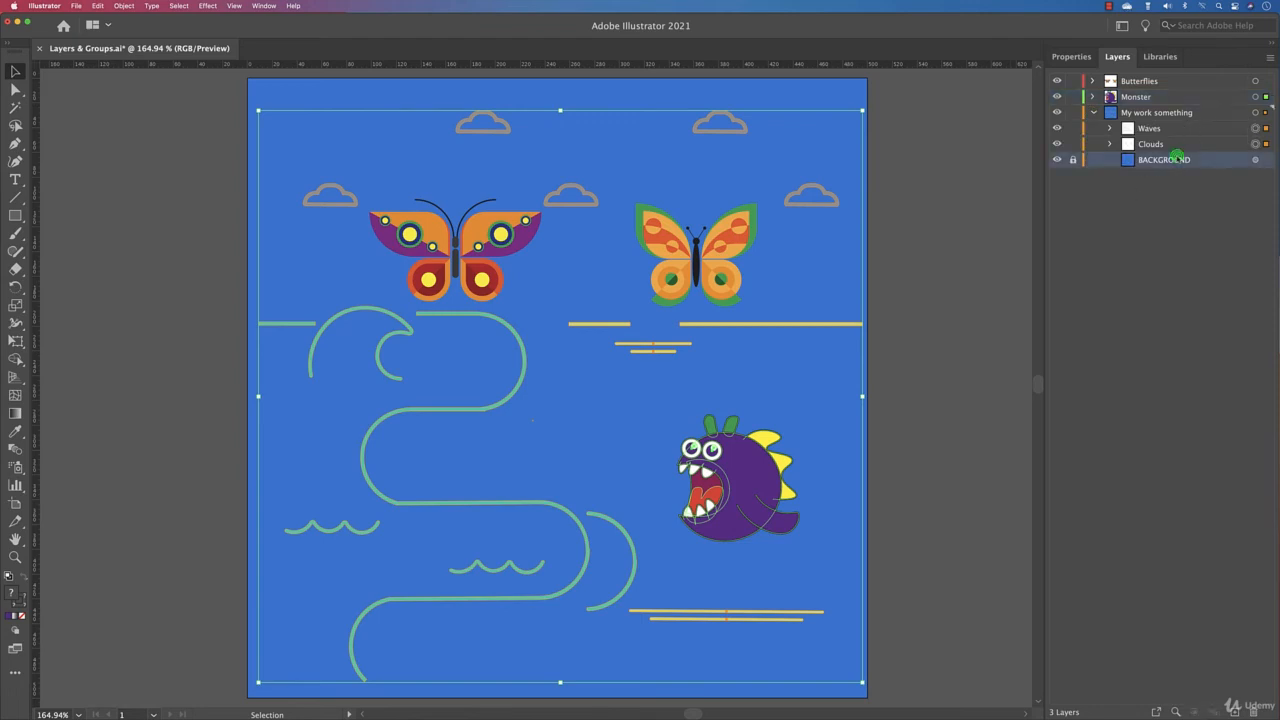
left_click(1074, 161)
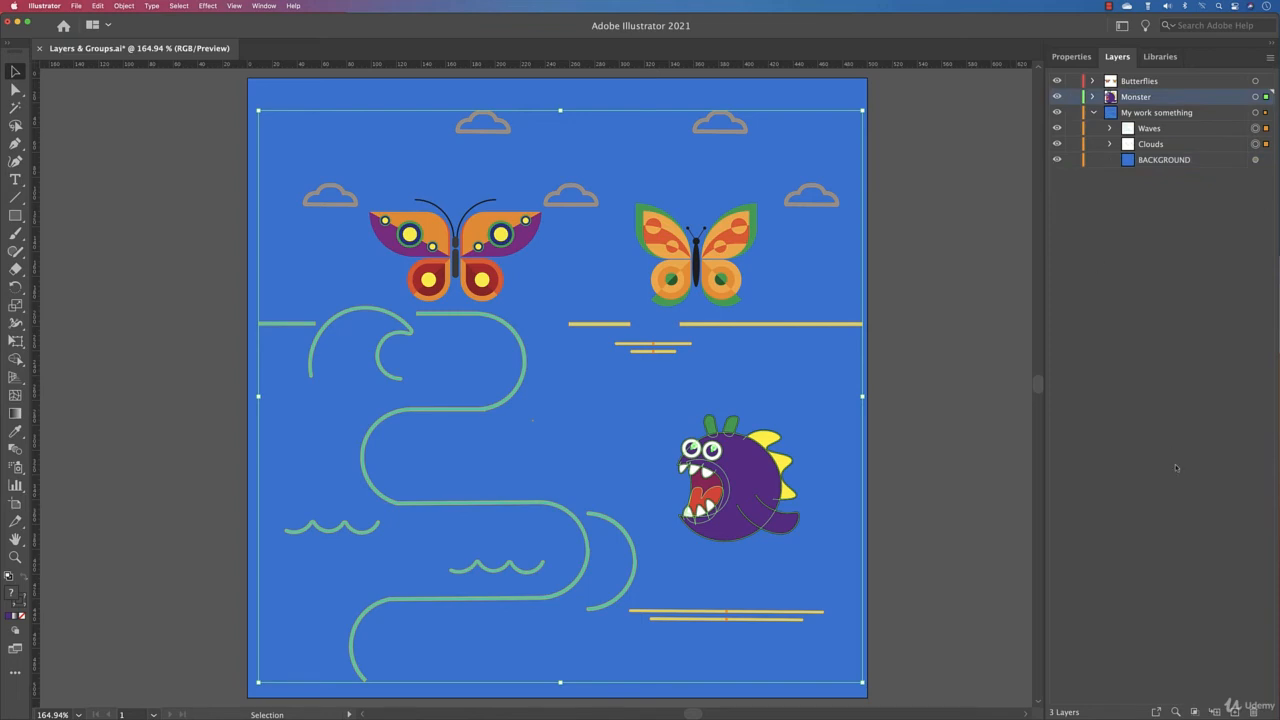
Create a new top-level layer, move the BACKGROUND object into it and place that layer beneath "My work something".
left_click(1160, 397)
left_click(1232, 712)
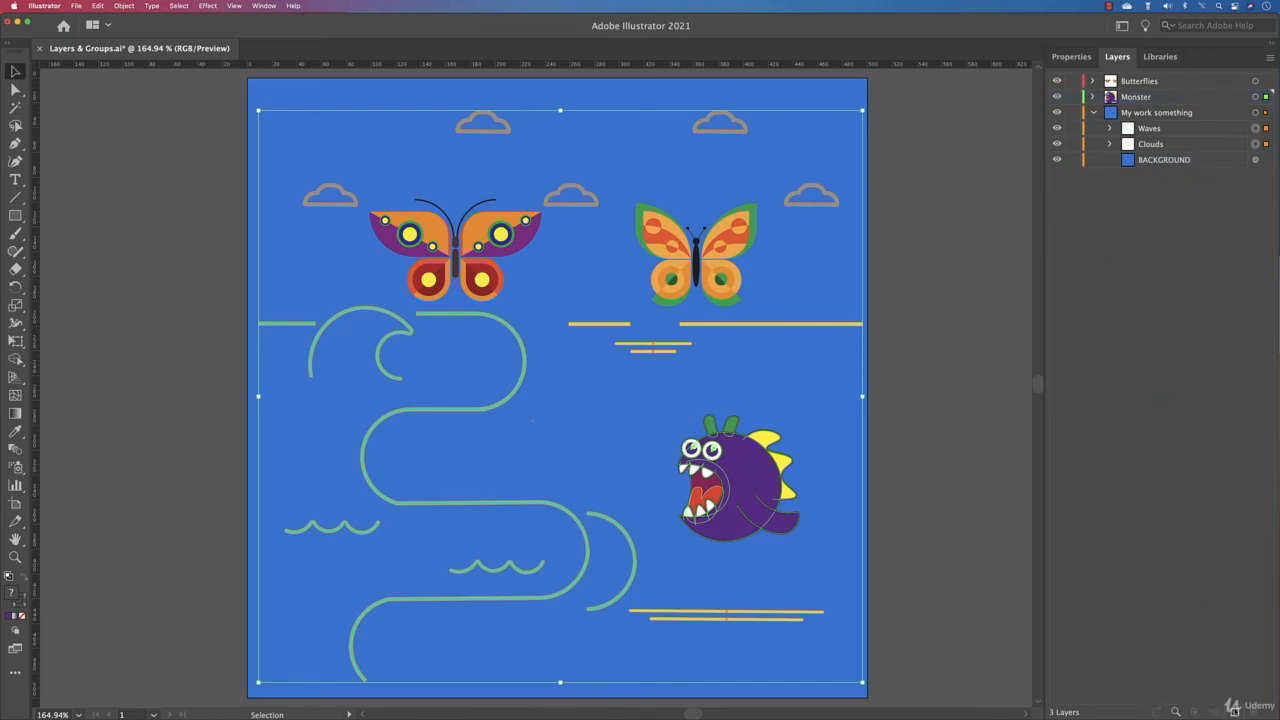
left_click(1255, 175)
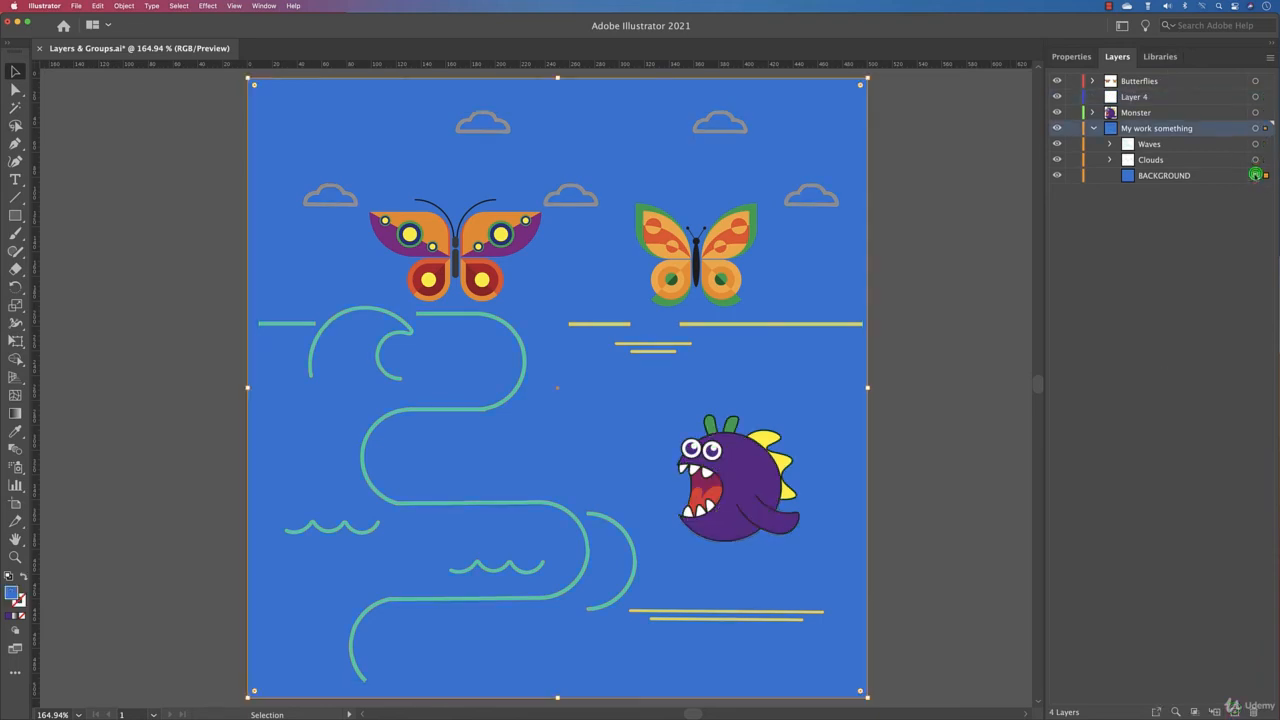
left_click(1200, 175)
left_click(1182, 96)
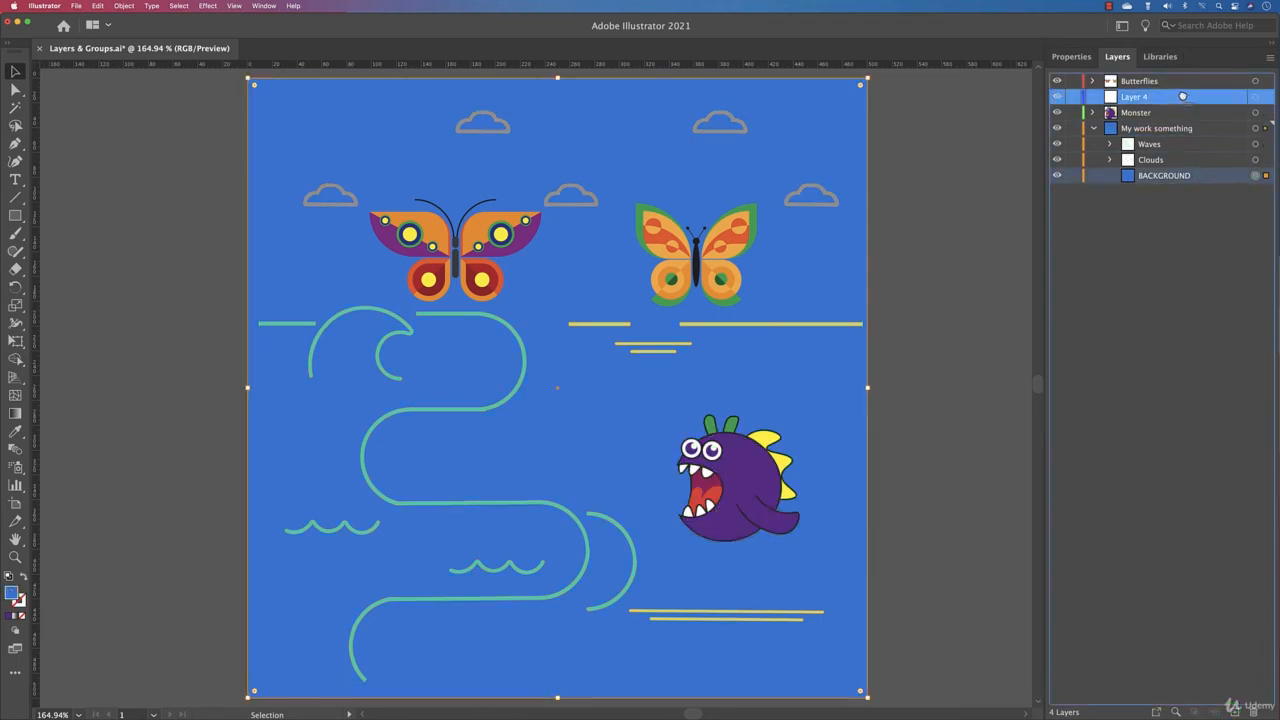
left_click_drag(1182, 96, 1182, 170)
Rename the layer holding the background as "BG" and collapse "My work something".
double_click(1181, 162)
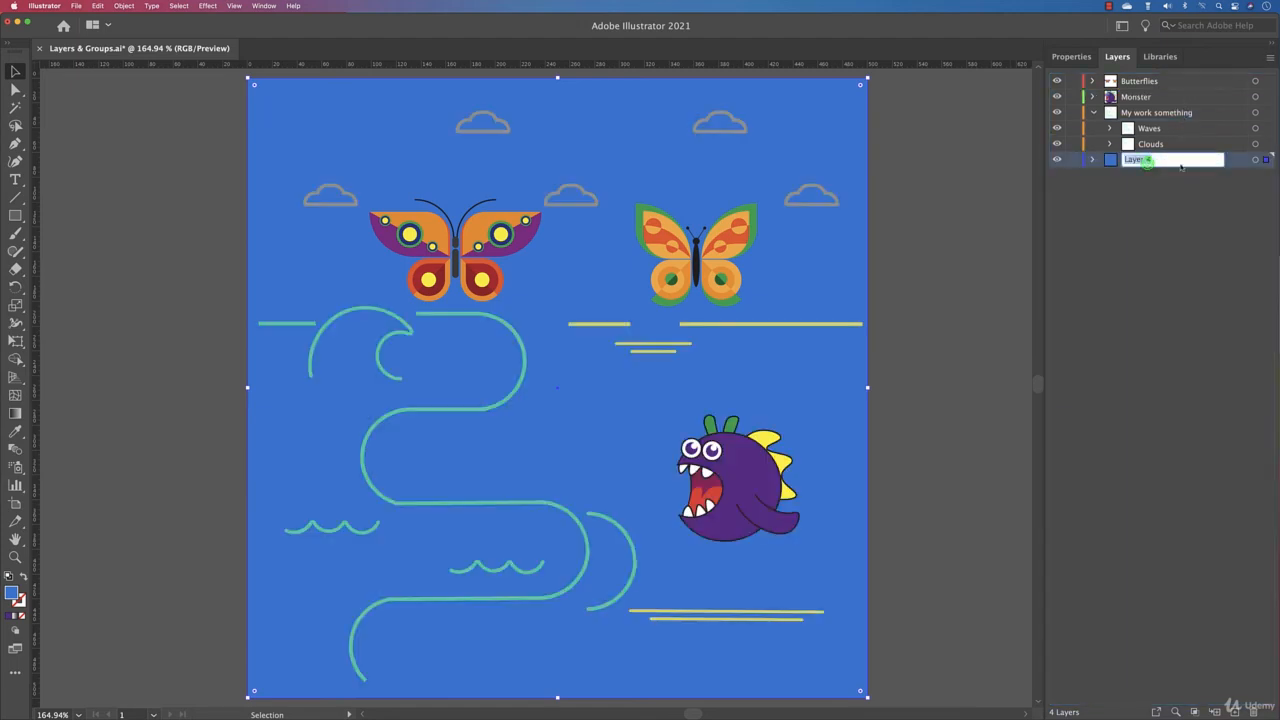
type("BG")
key("Return")
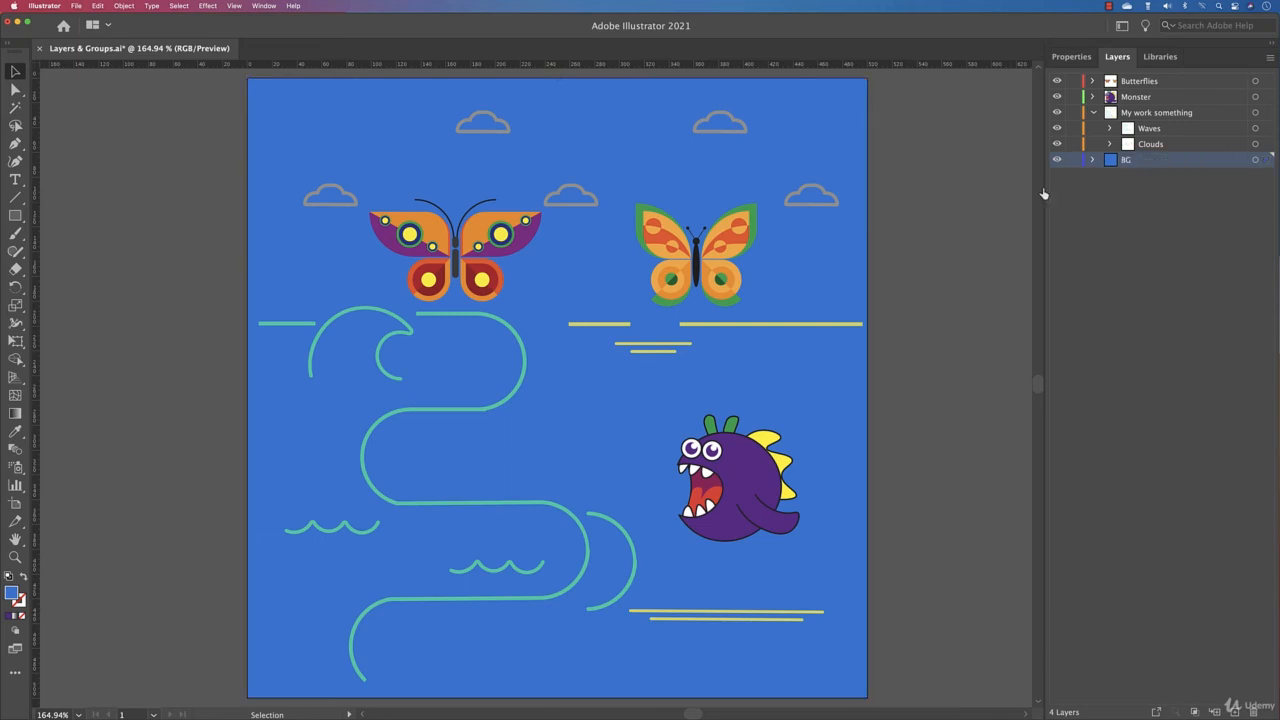
left_click(1093, 112)
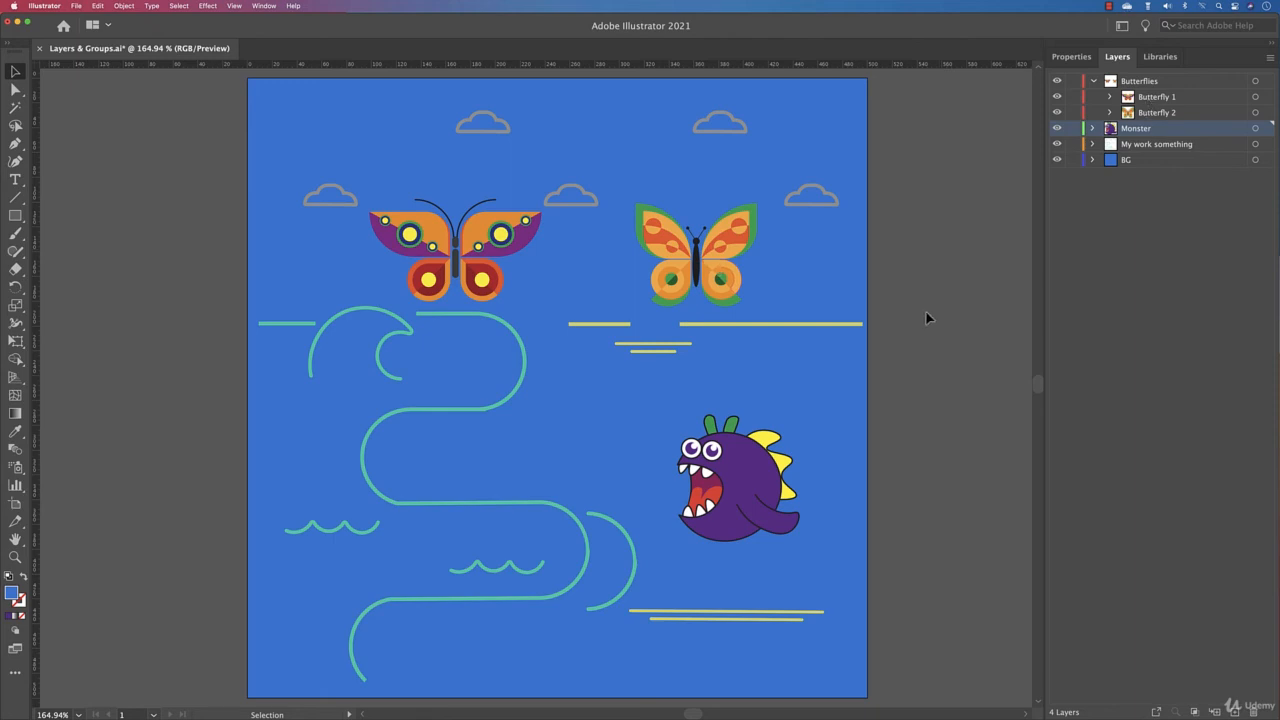
Select each butterfly and the monster on the artboard in turn to check which layer holds each one.
left_click(741, 247)
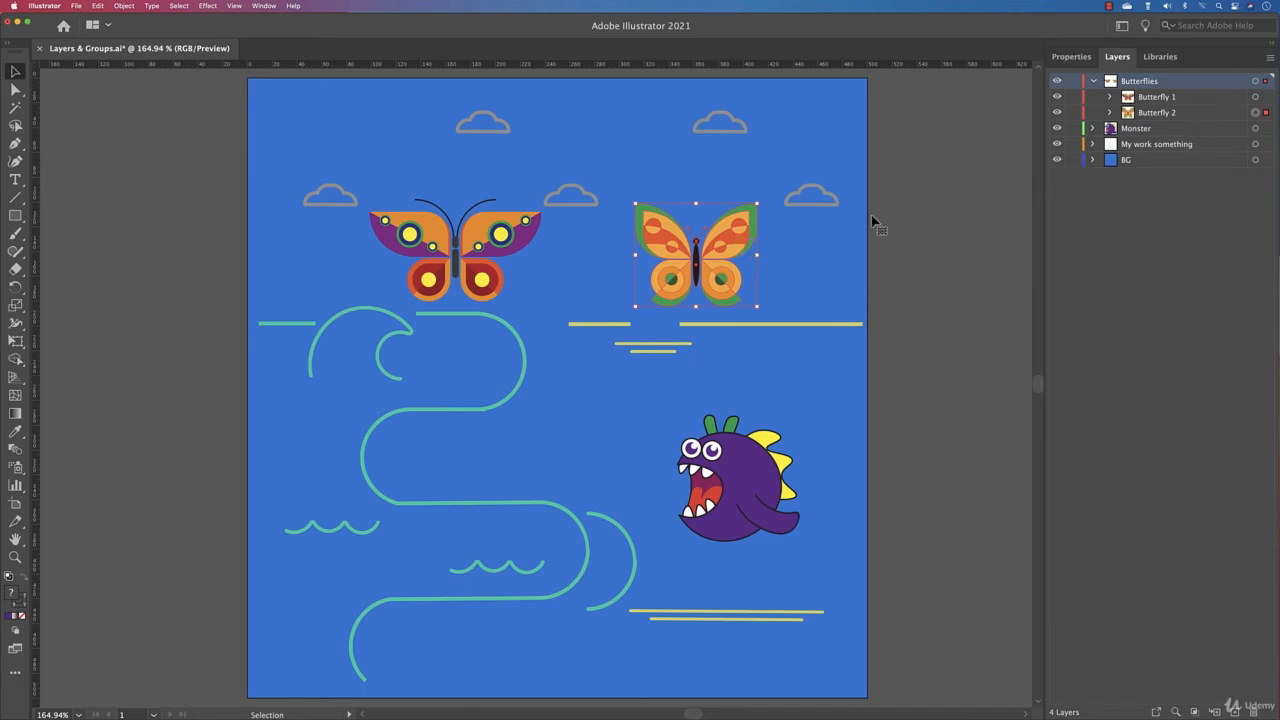
left_click(506, 250)
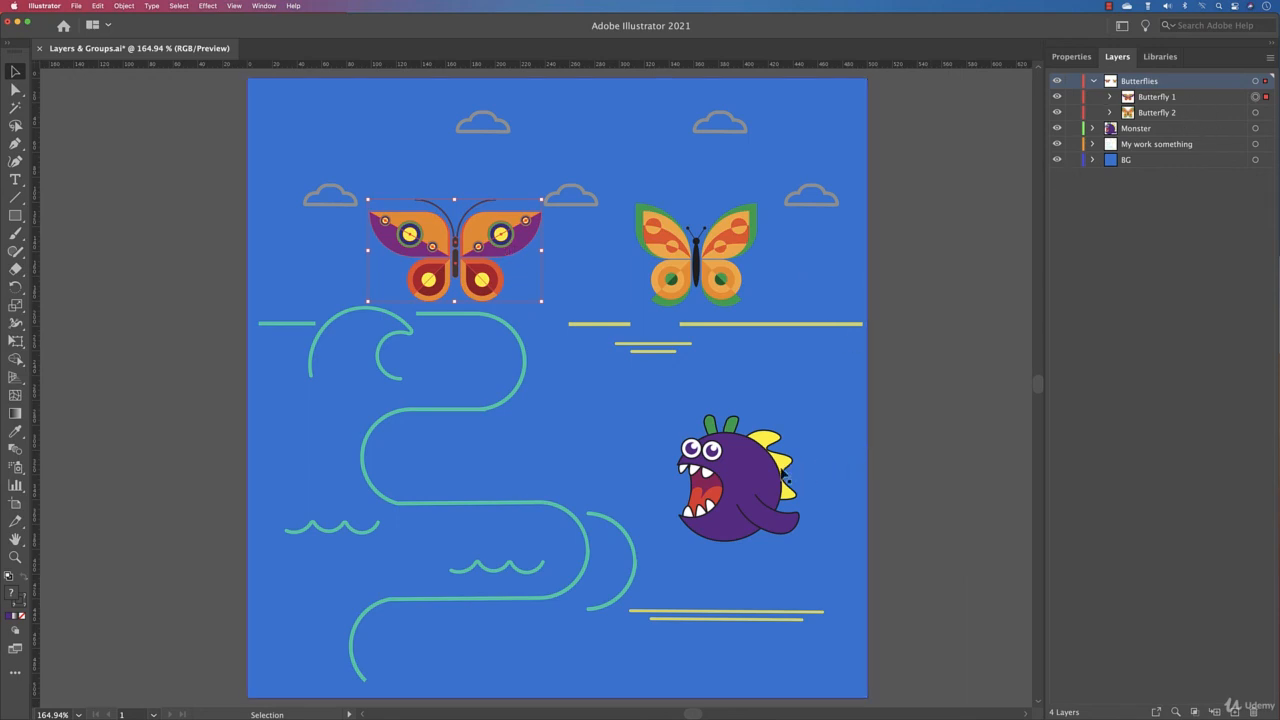
left_click(774, 476)
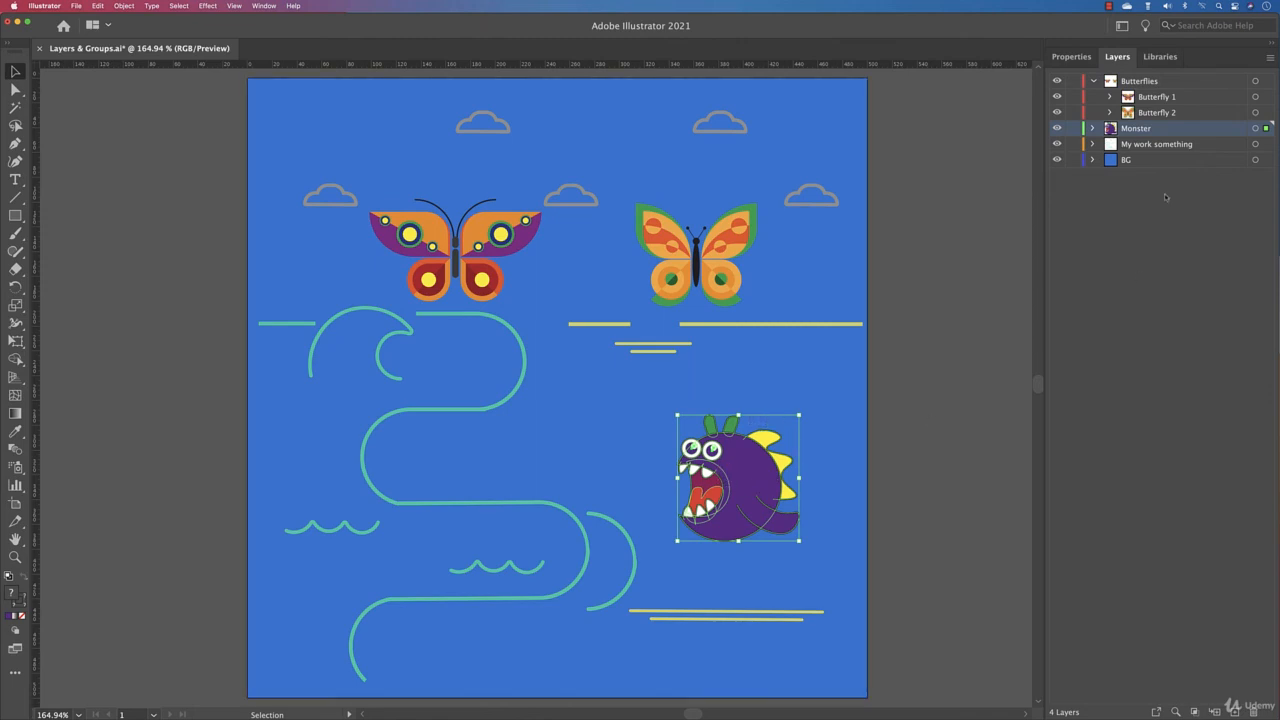
Expand the Monster layer and its group to inspect the paths, enter isolation mode on the group and exit it again.
left_click(1092, 129)
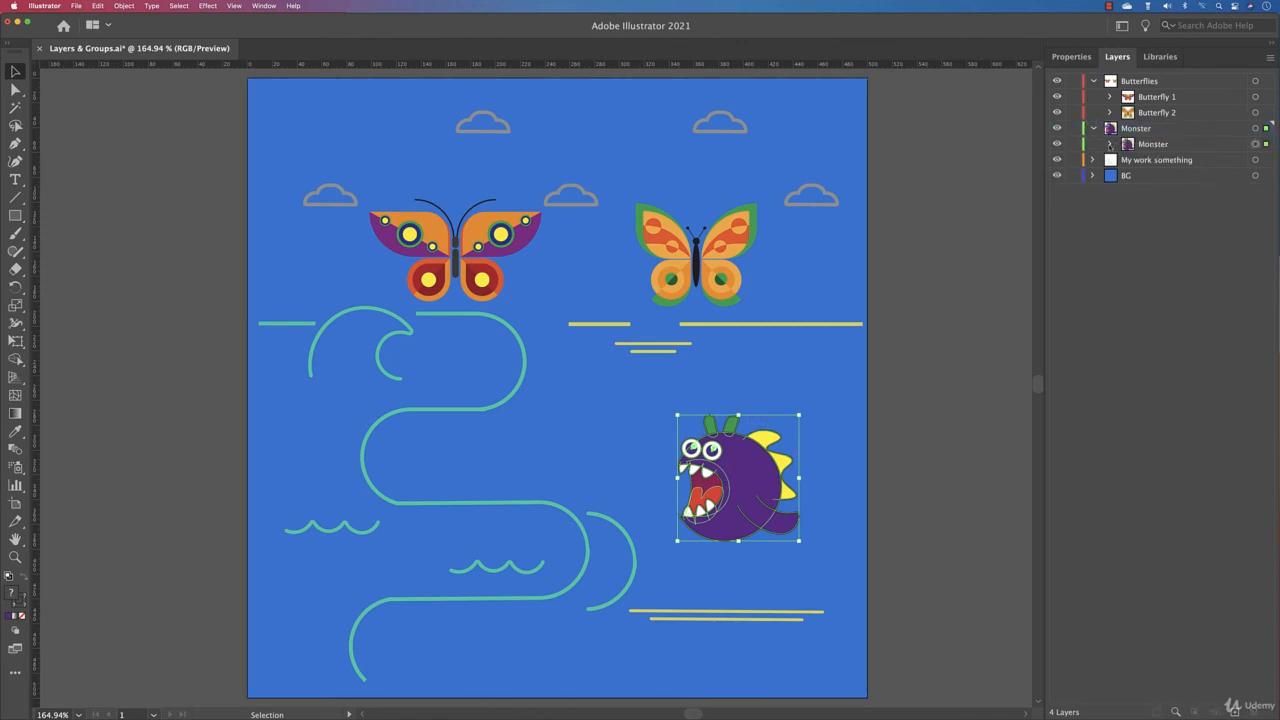
left_click(1111, 144)
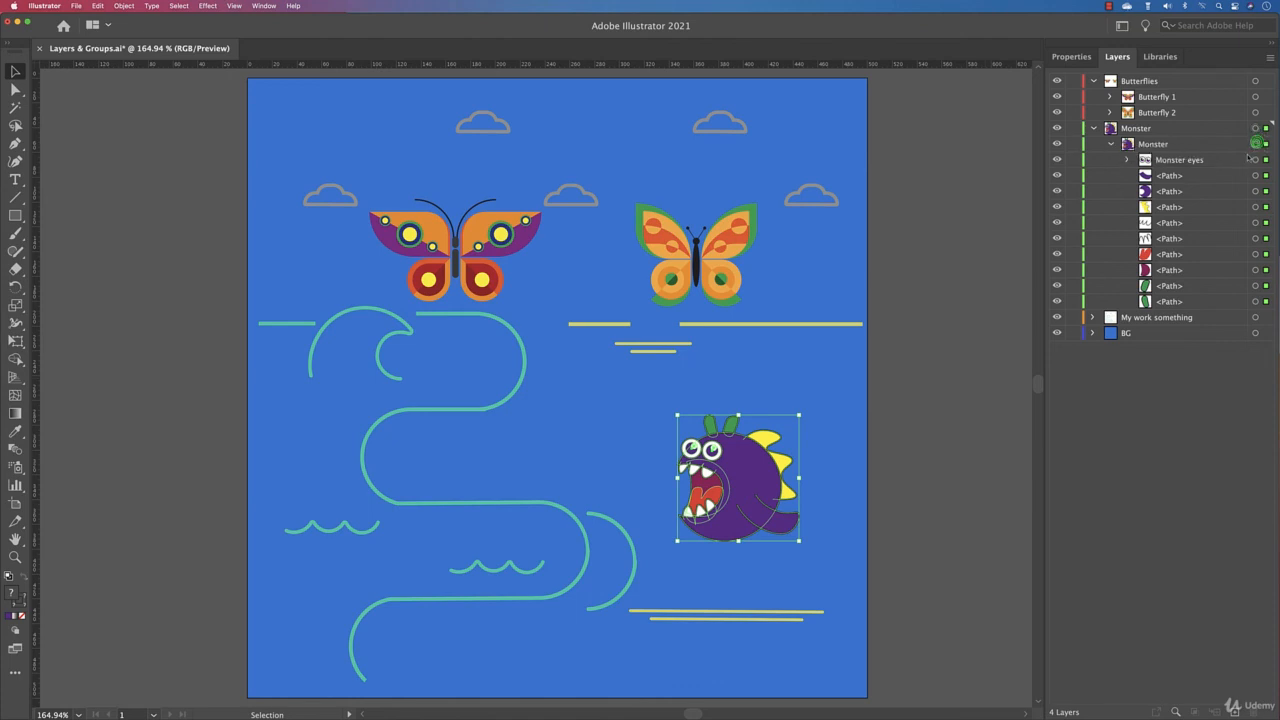
double_click(722, 463)
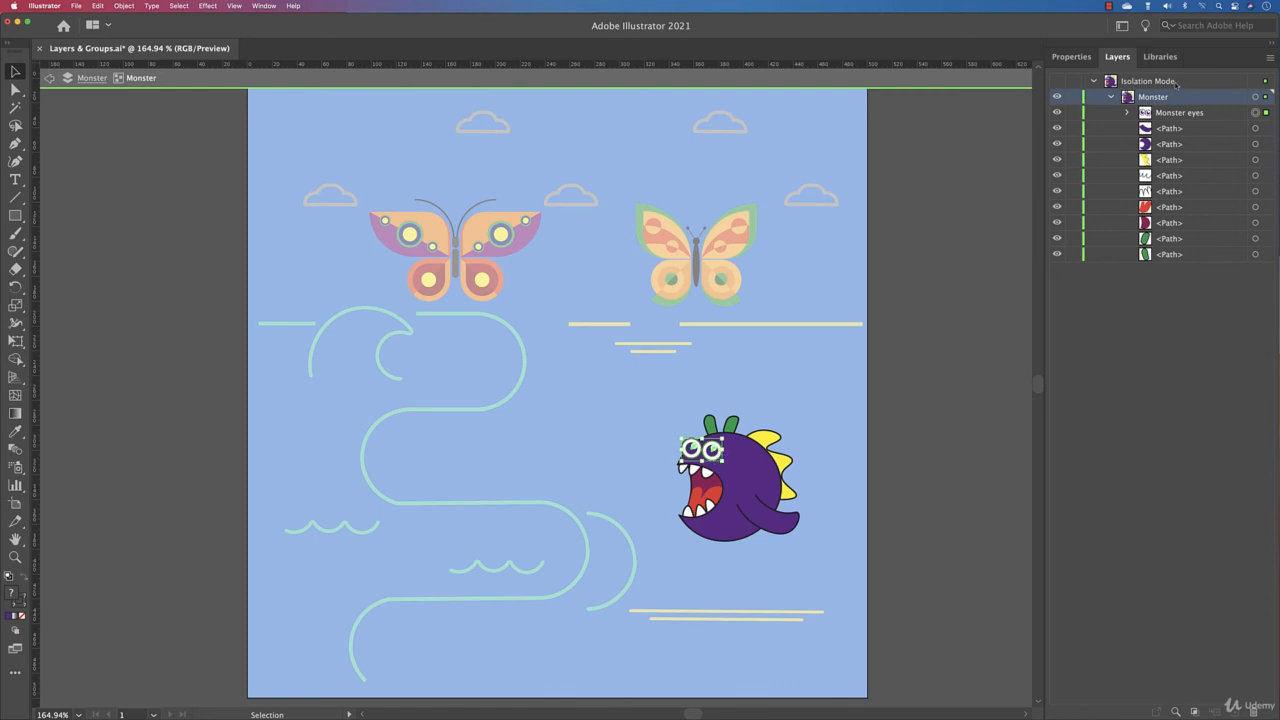
double_click(926, 341)
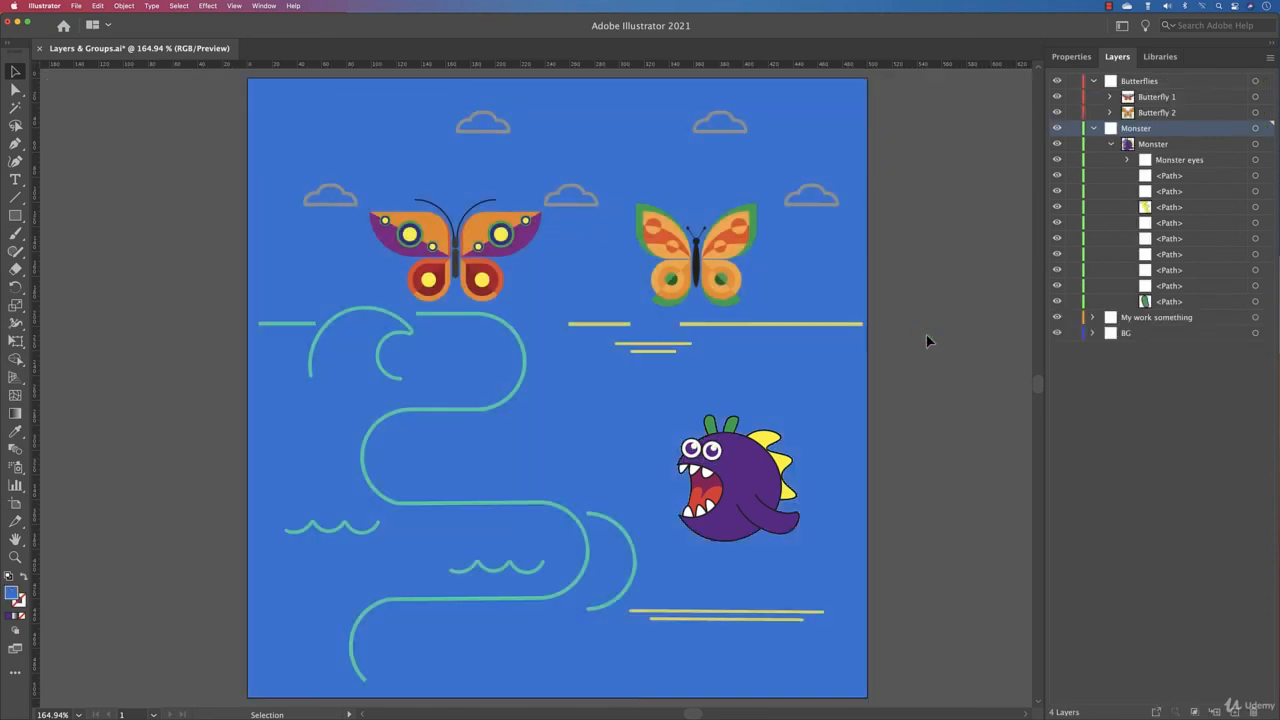